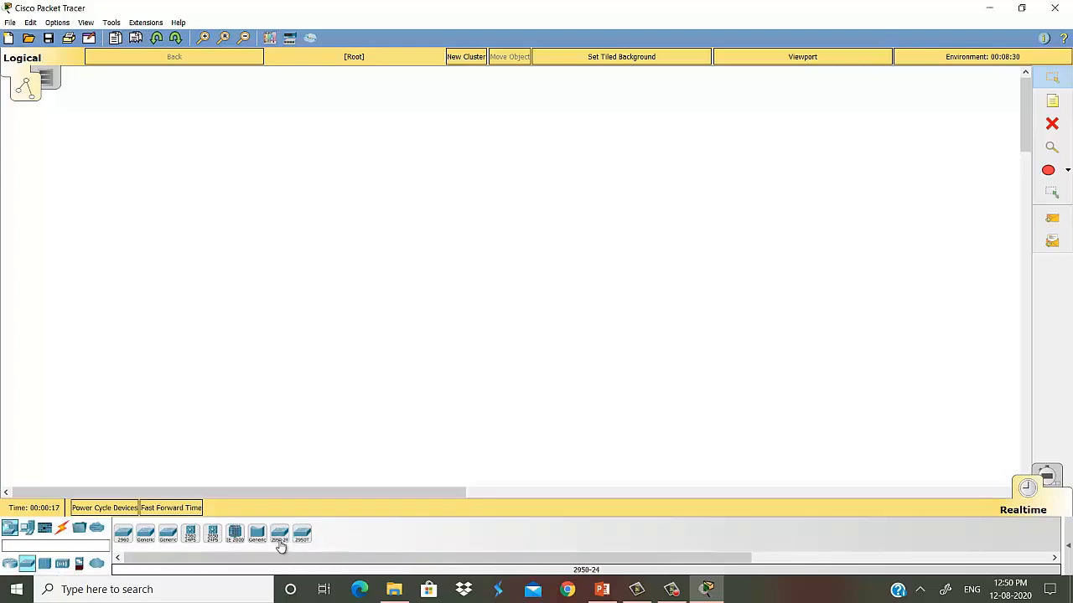
Place five 2950-24 switches in the workspace: one at the top centre, two in the middle and two below.
{"action": "left_click_drag", "start_coordinate": [279, 539], "coordinate": [238, 266]}
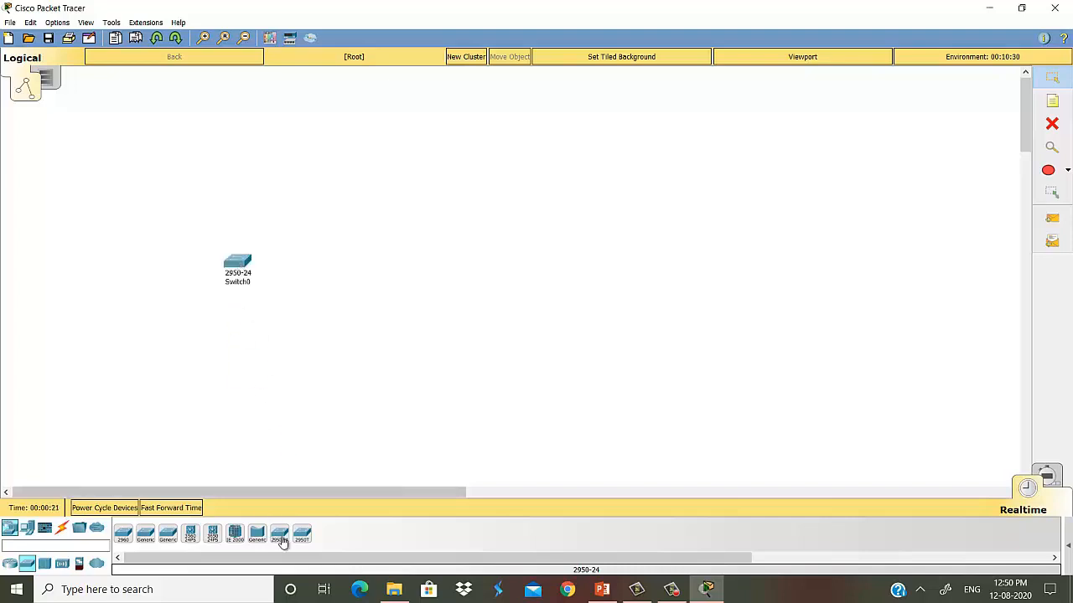
{"action": "left_click_drag", "start_coordinate": [282, 541], "coordinate": [360, 135]}
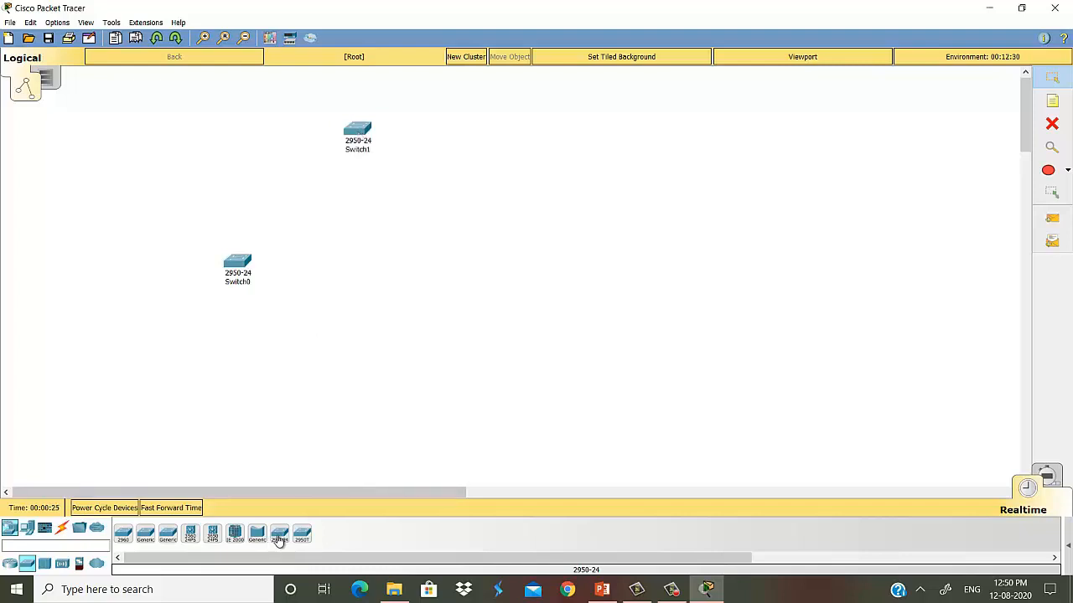
{"action": "left_click_drag", "start_coordinate": [280, 541], "coordinate": [486, 273]}
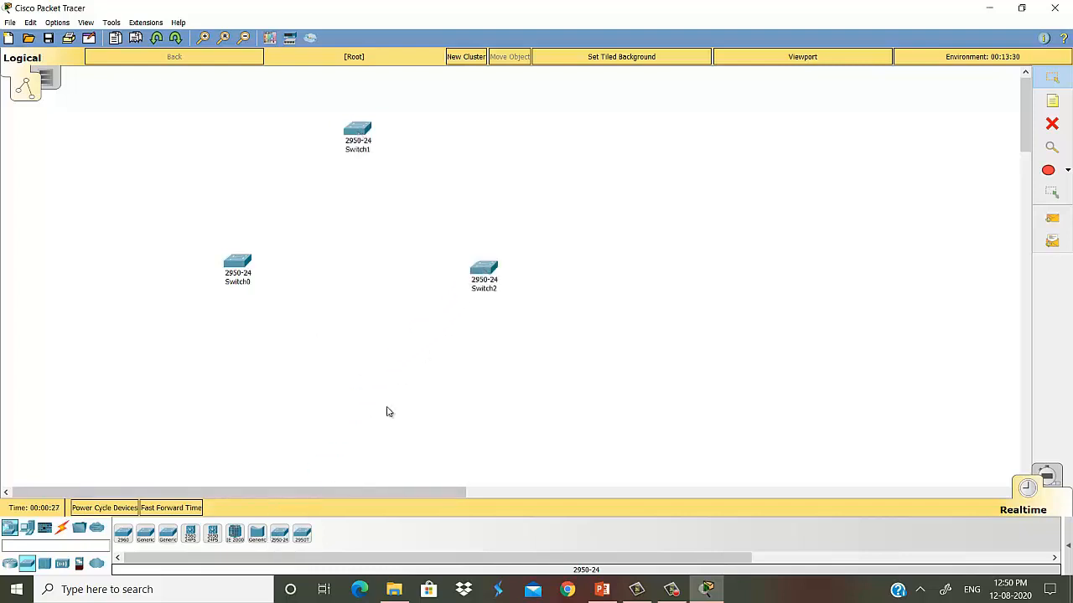
{"action": "left_click_drag", "start_coordinate": [279, 540], "coordinate": [236, 434]}
{"action": "left_click_drag", "start_coordinate": [280, 542], "coordinate": [498, 437]}
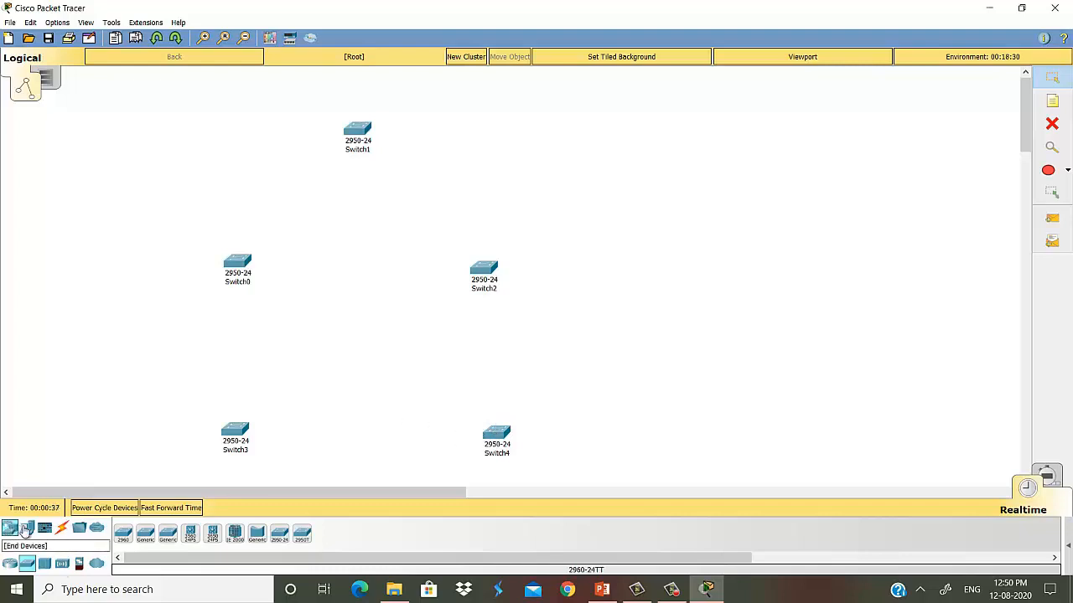
Place five generic PCs, one next to each switch, with the last one above the top switch.
{"action": "left_click", "coordinate": [25, 530]}
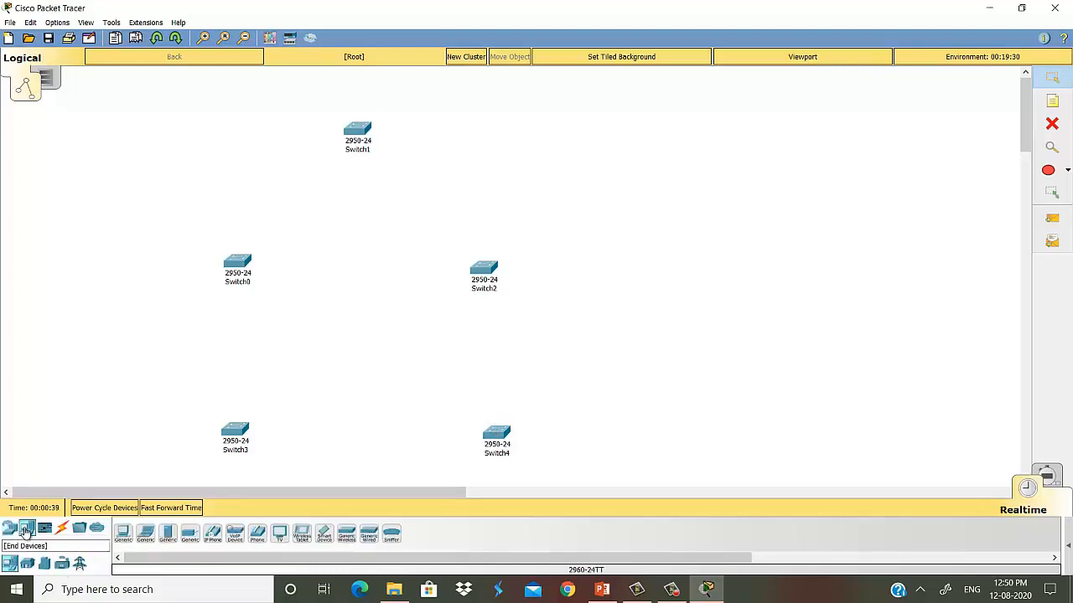
{"action": "left_click", "coordinate": [122, 533]}
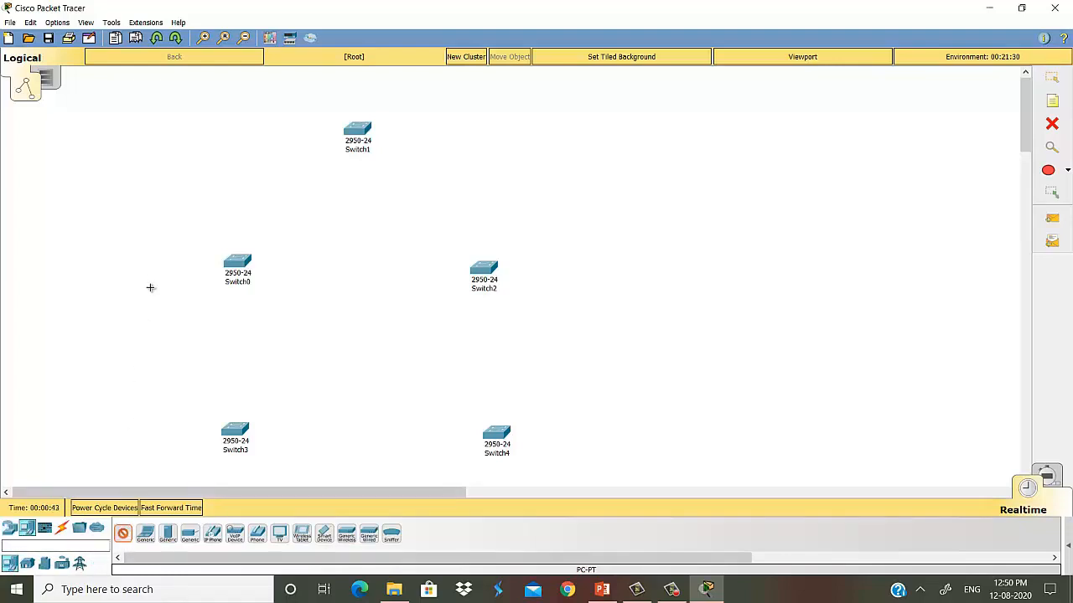
{"action": "left_click", "coordinate": [148, 261]}
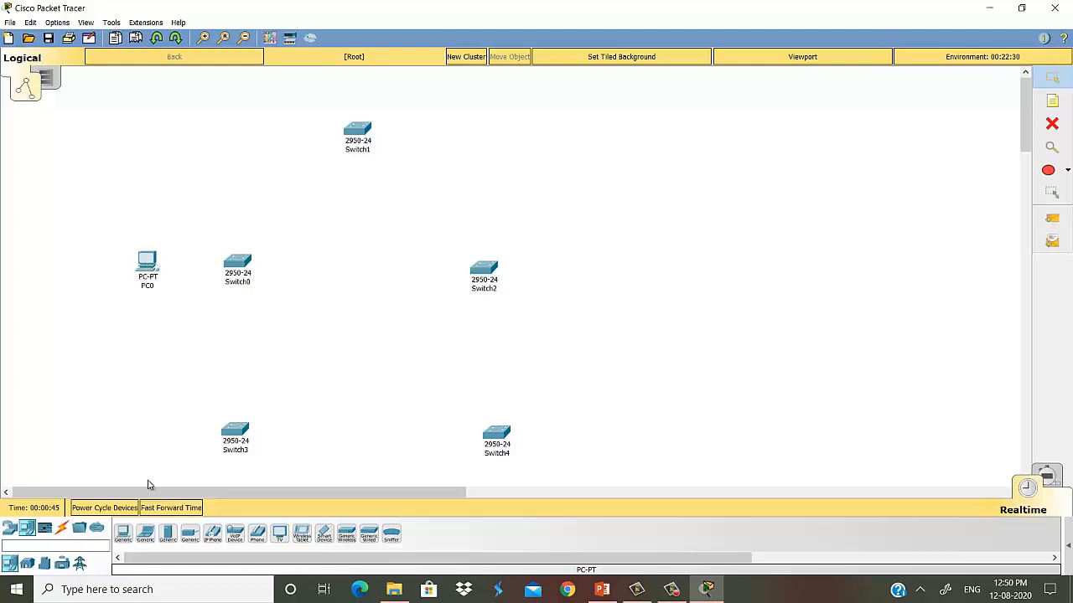
{"action": "left_click_drag", "start_coordinate": [123, 533], "coordinate": [133, 445]}
{"action": "left_click_drag", "start_coordinate": [123, 535], "coordinate": [608, 442]}
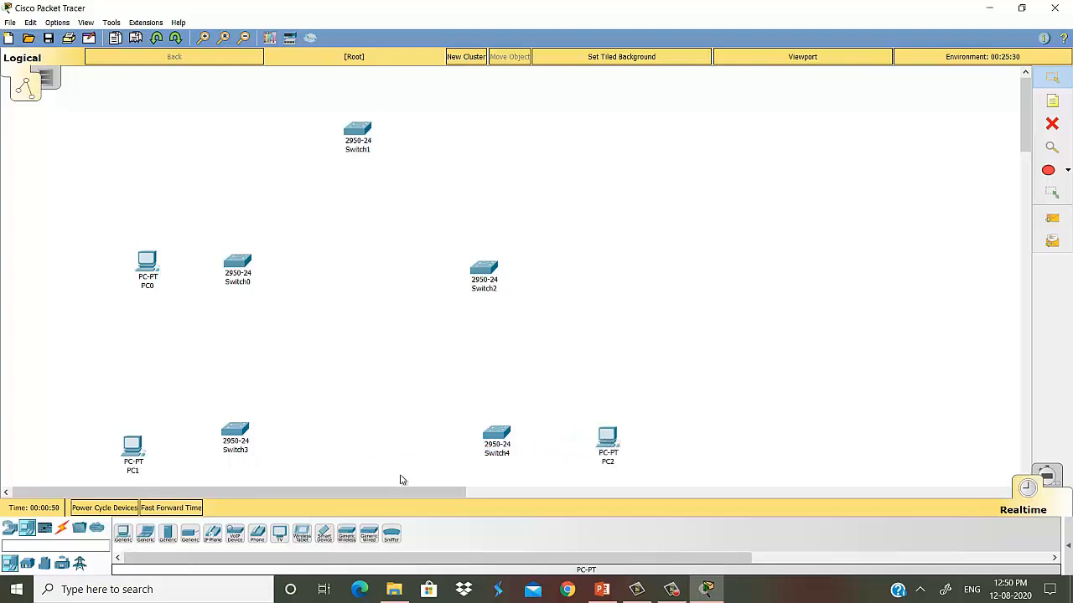
{"action": "left_click_drag", "start_coordinate": [123, 534], "coordinate": [602, 266]}
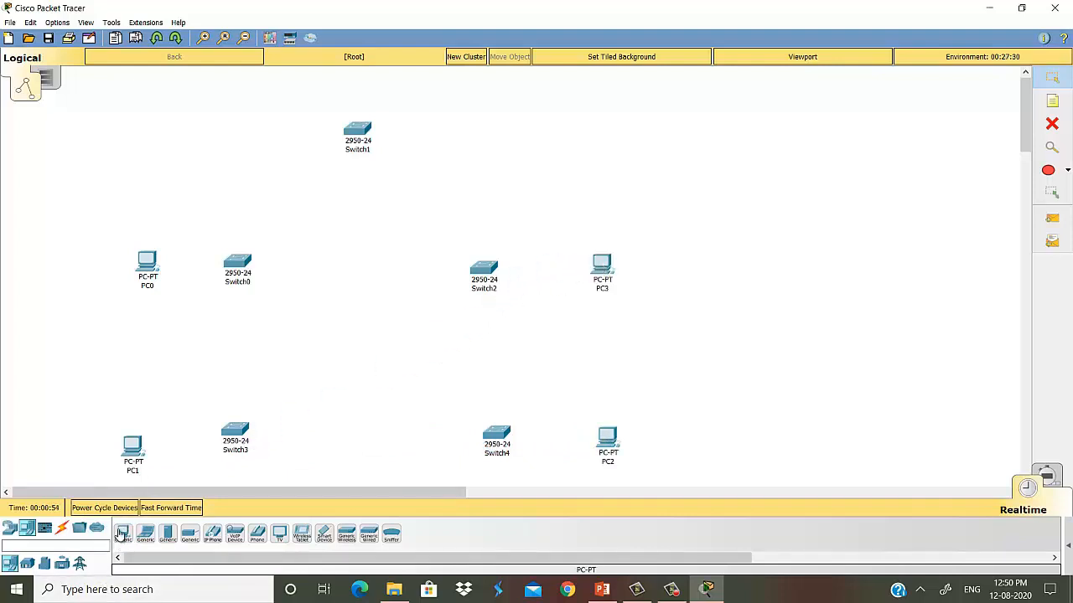
{"action": "left_click_drag", "start_coordinate": [121, 535], "coordinate": [357, 84]}
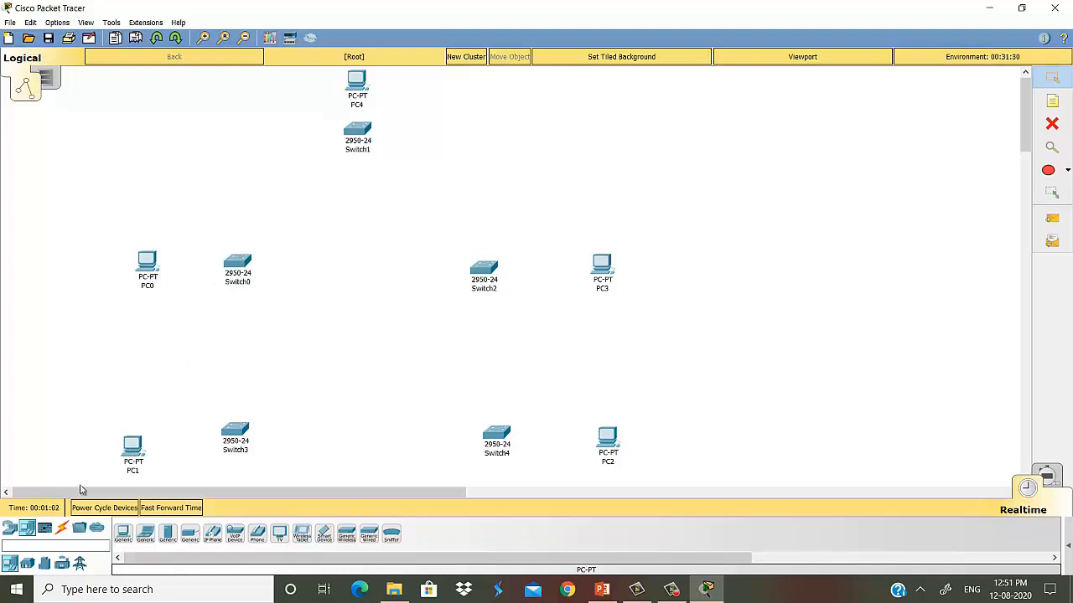
Connect Switch0's FastEthernet0/1 port to PC0's FastEthernet0 port with a copper straight-through cable.
{"action": "left_click", "coordinate": [67, 536]}
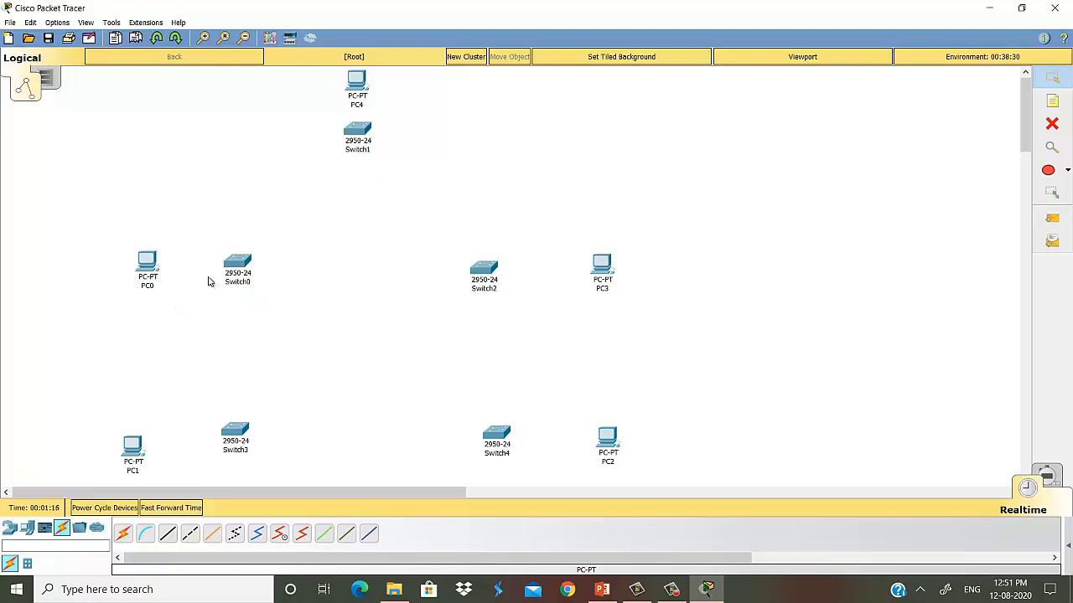
{"action": "mouse_move", "coordinate": [153, 271]}
{"action": "left_click", "coordinate": [168, 538]}
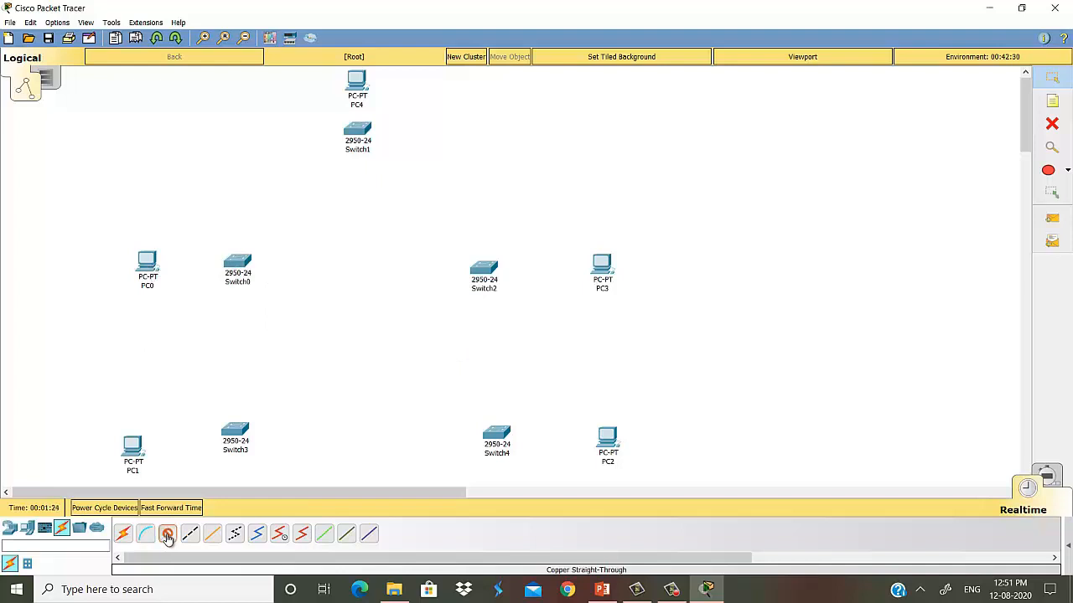
{"action": "left_click", "coordinate": [241, 263]}
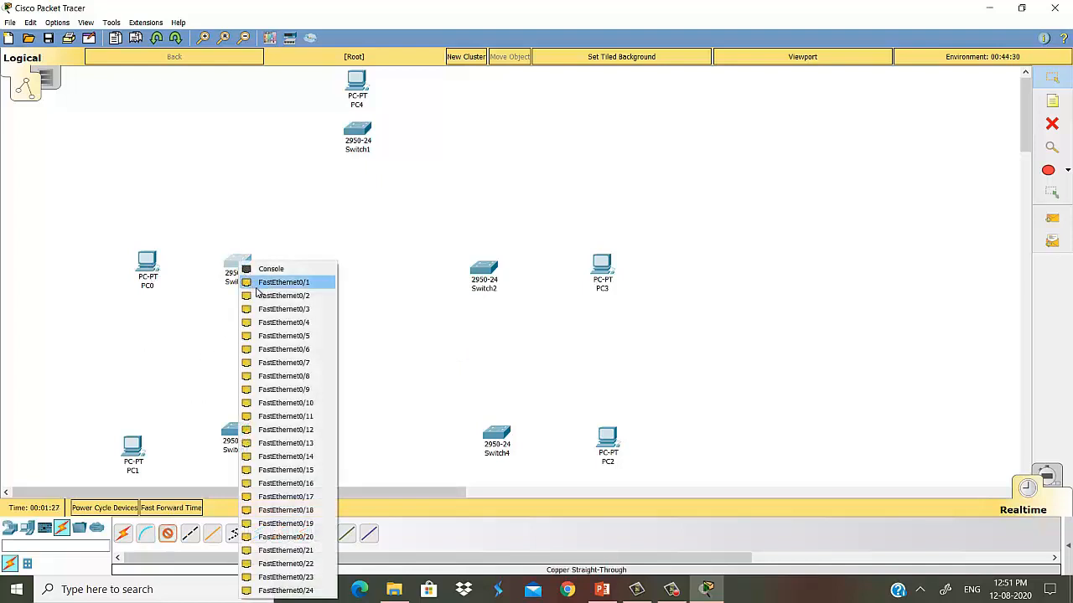
{"action": "left_click", "coordinate": [258, 285]}
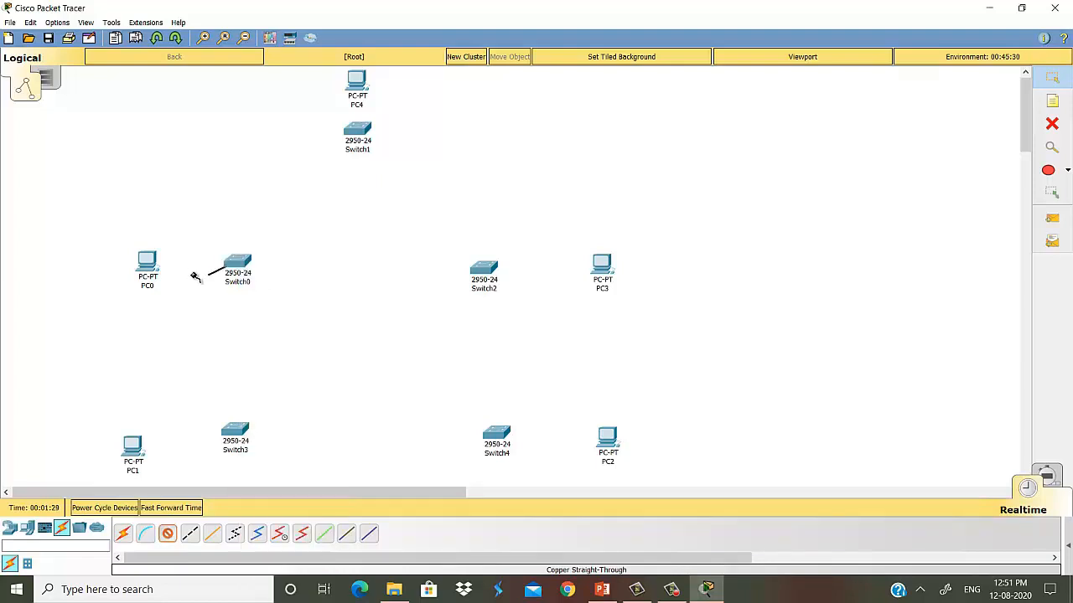
{"action": "left_click", "coordinate": [145, 265]}
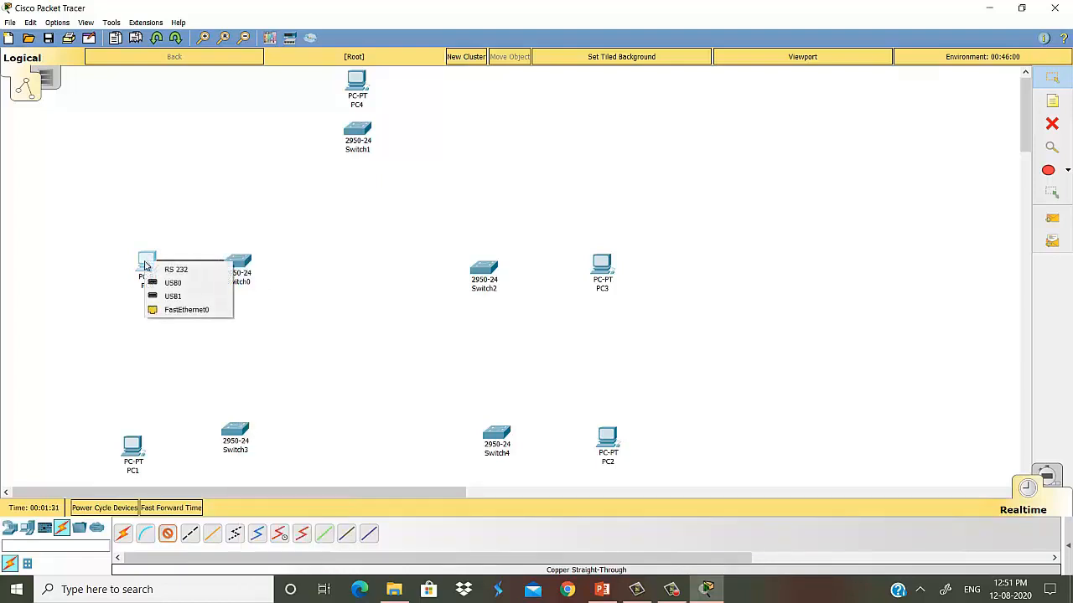
{"action": "left_click", "coordinate": [202, 311]}
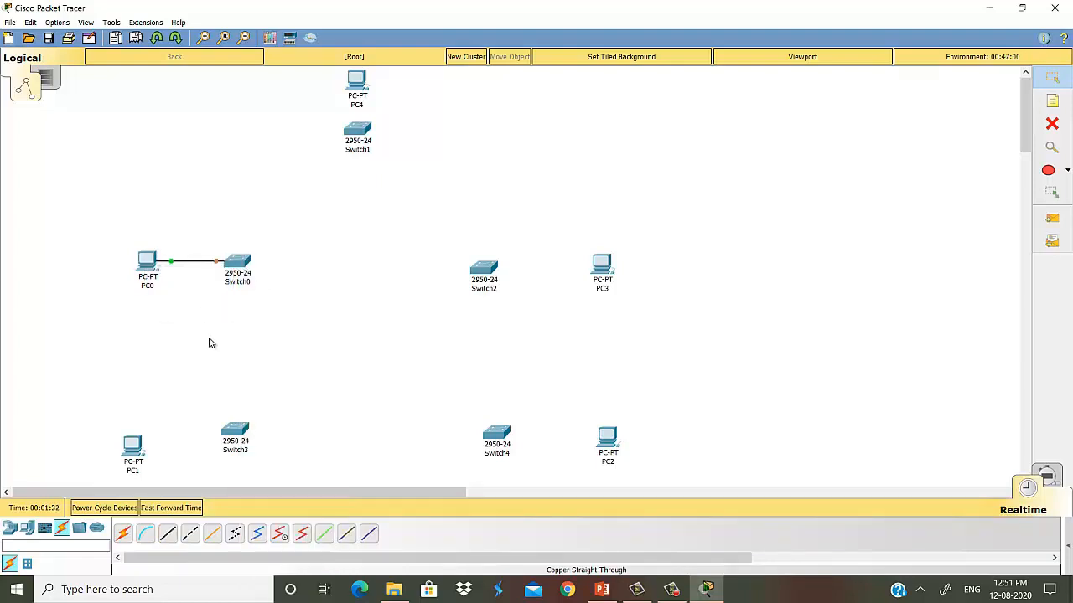
Connect Switch3's FastEthernet0/1 port to PC1's FastEthernet0 port with a copper straight-through cable.
{"action": "left_click", "coordinate": [172, 534]}
{"action": "left_click", "coordinate": [236, 433]}
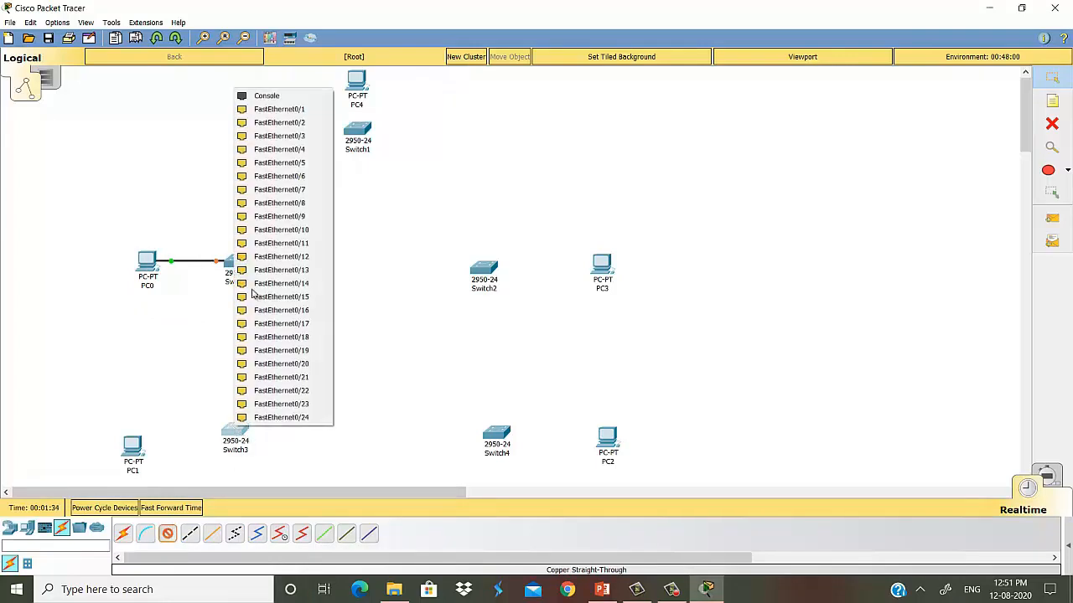
{"action": "left_click", "coordinate": [270, 109]}
{"action": "left_click", "coordinate": [136, 448]}
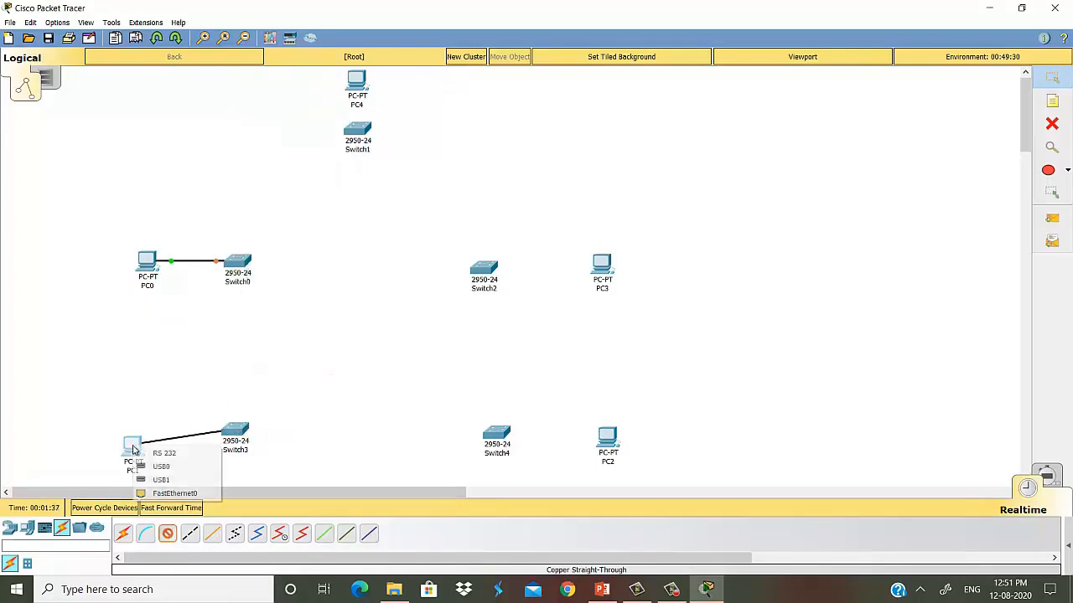
{"action": "left_click", "coordinate": [172, 493]}
Connect Switch4's FastEthernet0/1 port to PC2's FastEthernet0 port with a copper straight-through cable.
{"action": "left_click", "coordinate": [167, 536]}
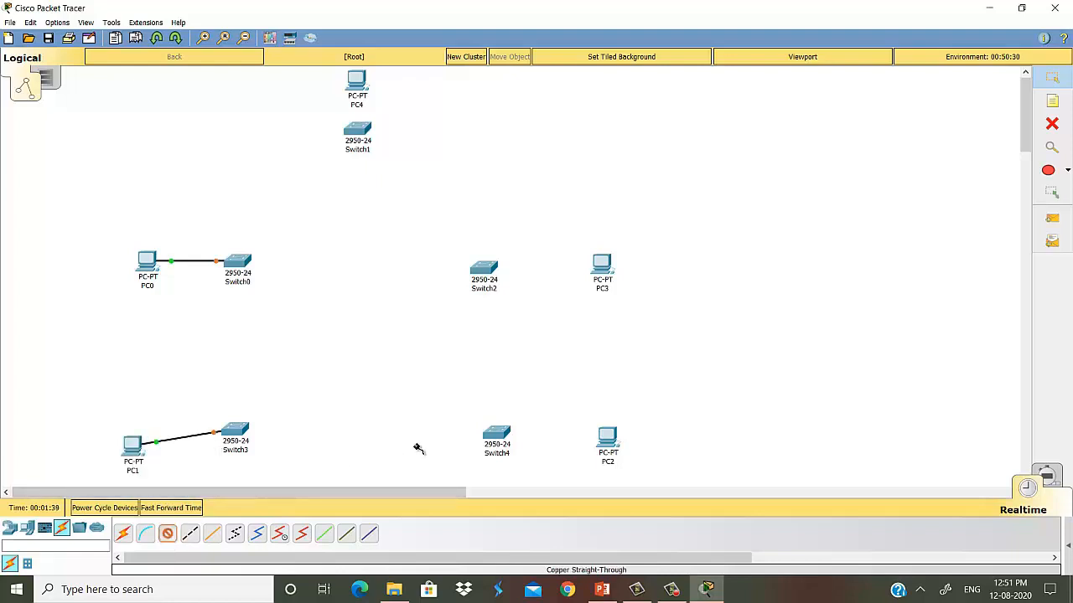
{"action": "left_click", "coordinate": [496, 435]}
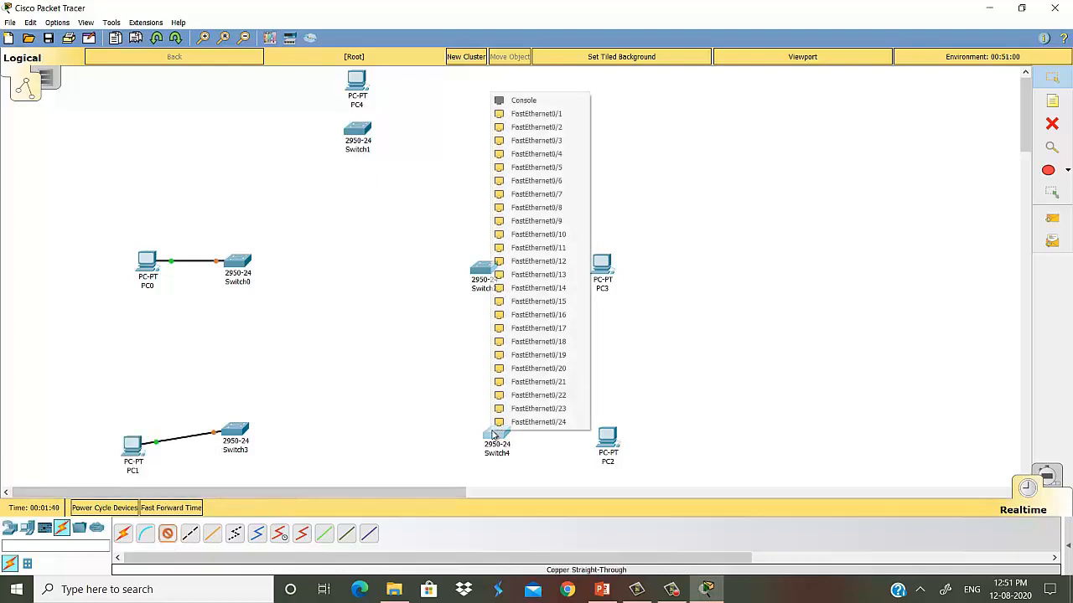
{"action": "left_click", "coordinate": [515, 114]}
{"action": "left_click", "coordinate": [607, 436]}
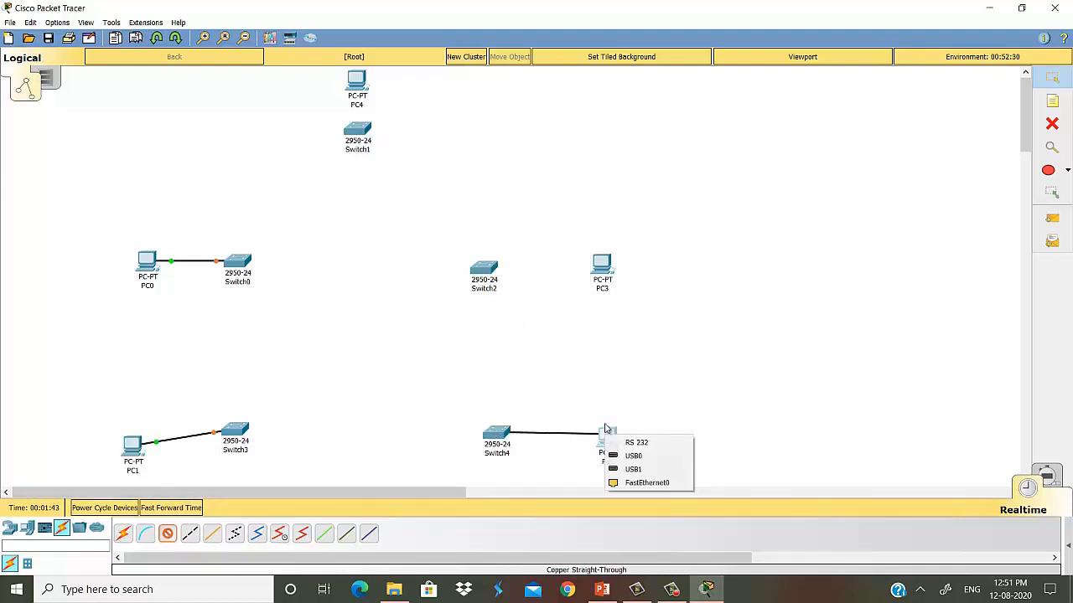
{"action": "left_click", "coordinate": [630, 484]}
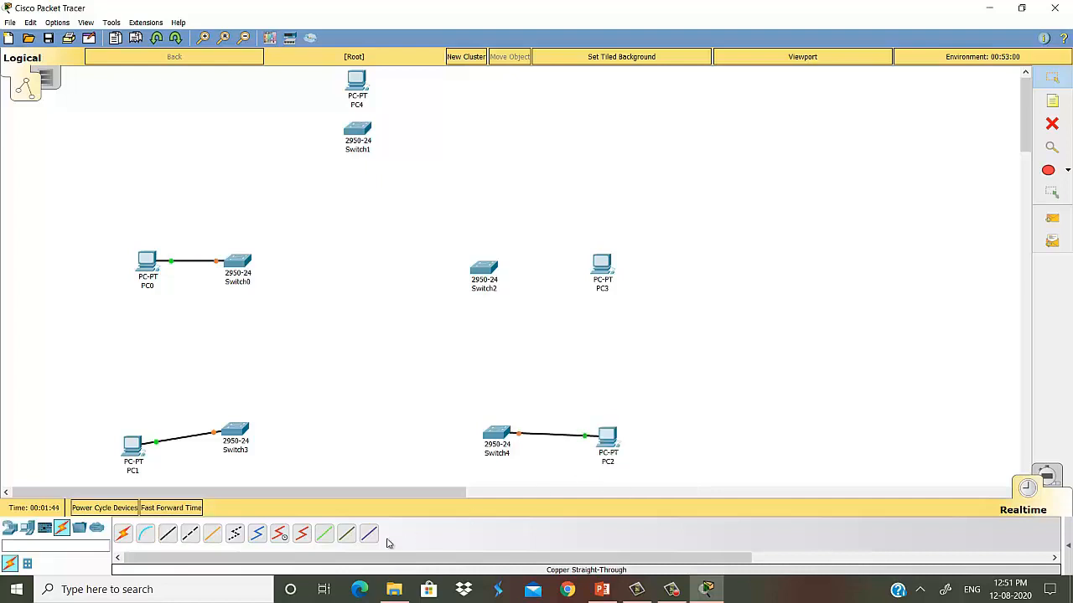
Connect a FastEthernet port of Switch2 to PC3's FastEthernet0 port with a copper straight-through cable.
{"action": "left_click", "coordinate": [166, 535]}
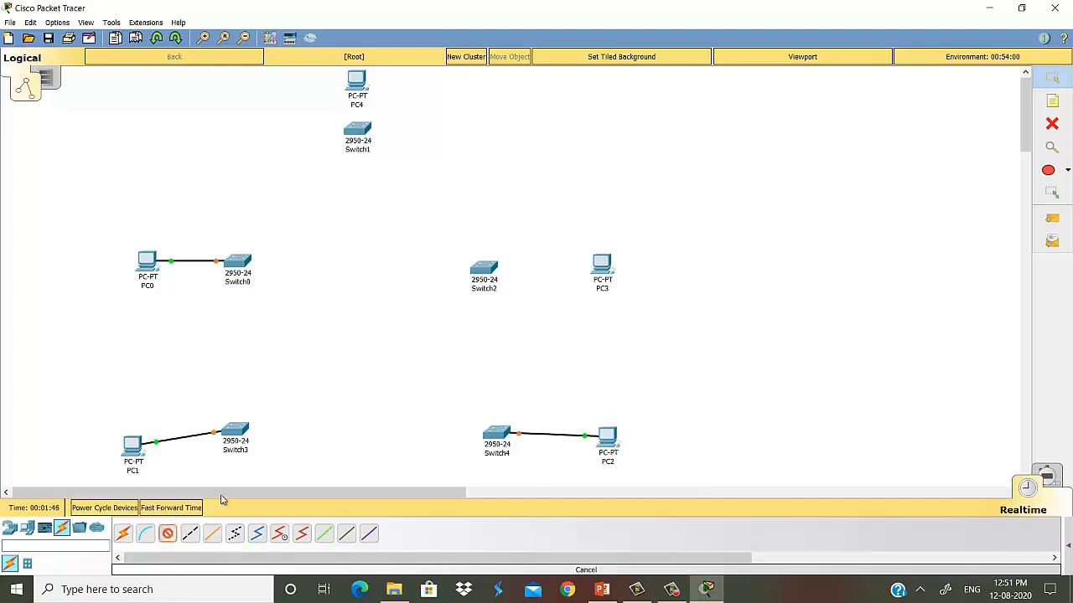
{"action": "left_click", "coordinate": [481, 267]}
{"action": "left_click", "coordinate": [515, 298]}
{"action": "left_click", "coordinate": [600, 265]}
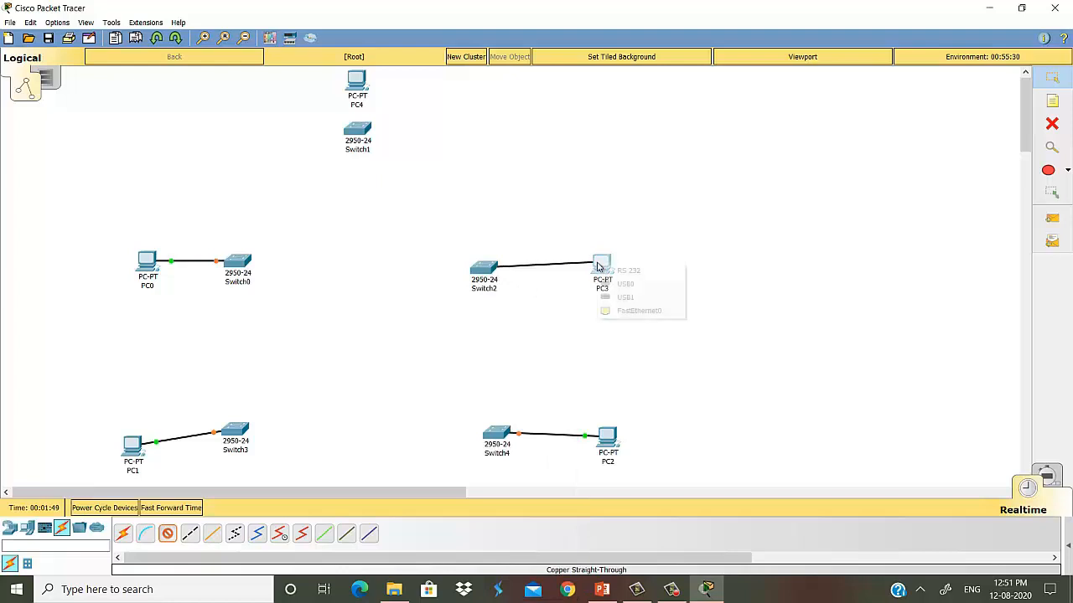
{"action": "left_click", "coordinate": [617, 311]}
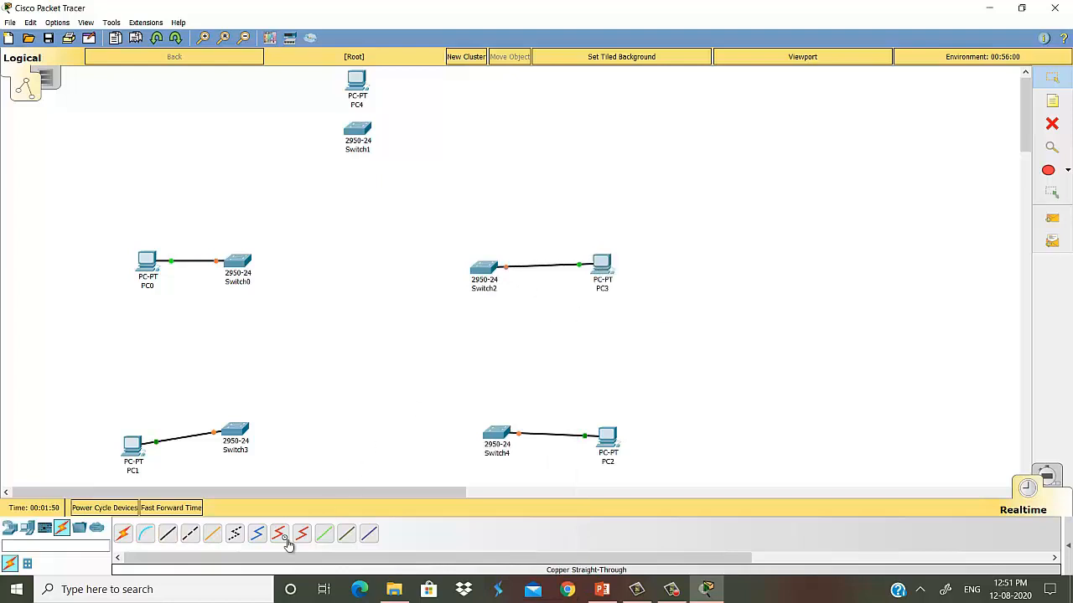
Connect Switch1's FastEthernet0/1 port to PC4's FastEthernet0 port with a straight-through cable, and move PC1 up level with Switch3.
{"action": "left_click", "coordinate": [167, 534]}
{"action": "left_click", "coordinate": [361, 134]}
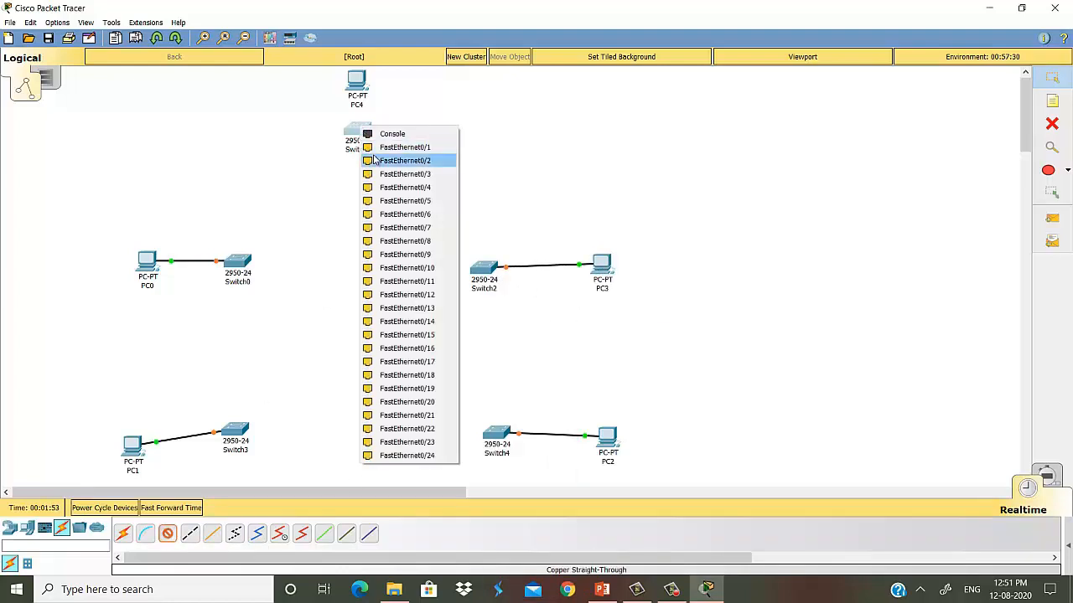
{"action": "left_click", "coordinate": [377, 148]}
{"action": "left_click", "coordinate": [358, 81]}
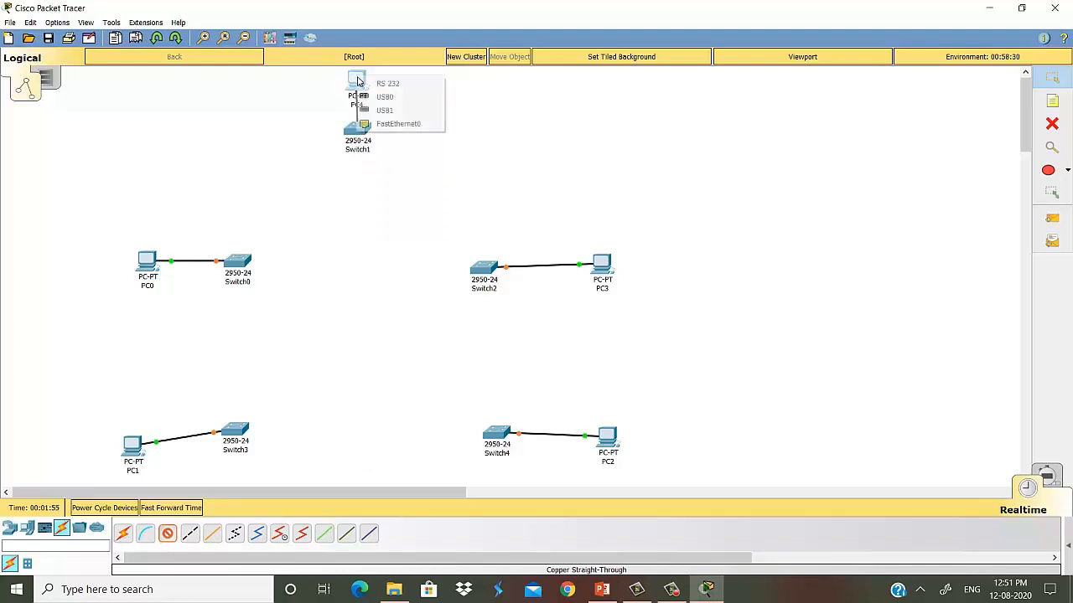
{"action": "left_click", "coordinate": [375, 123]}
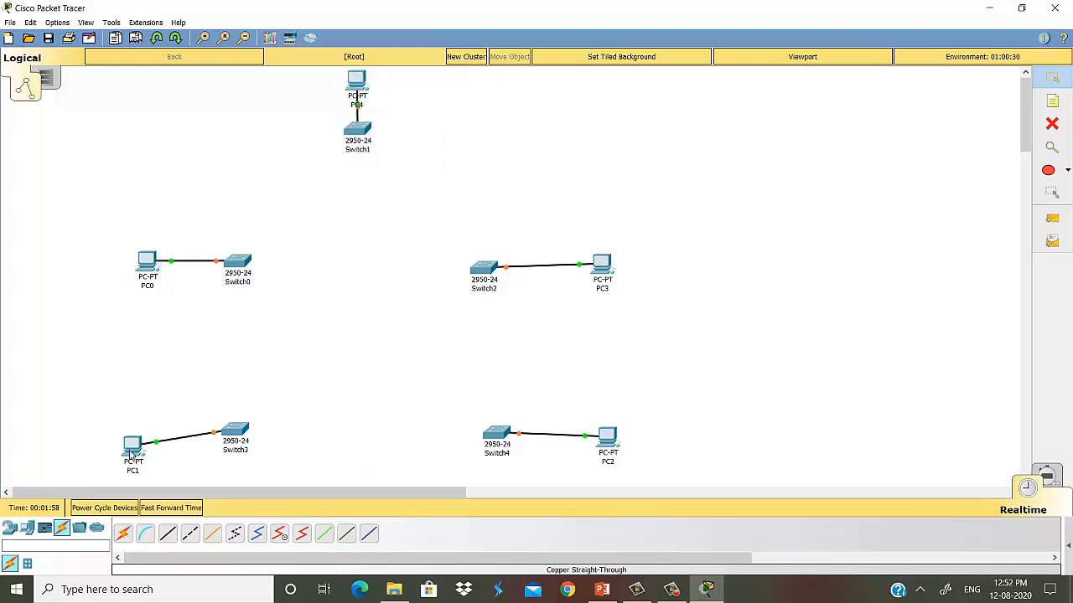
{"action": "left_click_drag", "start_coordinate": [134, 447], "coordinate": [138, 426]}
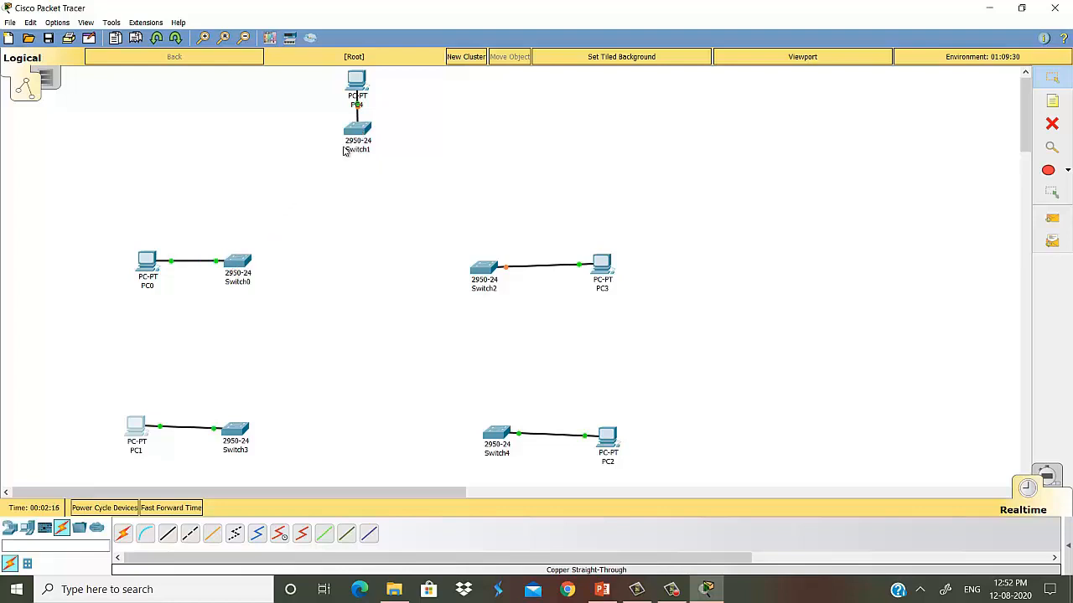
Connect Switch1's FastEthernet0/2 port to a free FastEthernet port of Switch0 with a copper cross-over cable.
{"action": "left_click", "coordinate": [190, 536]}
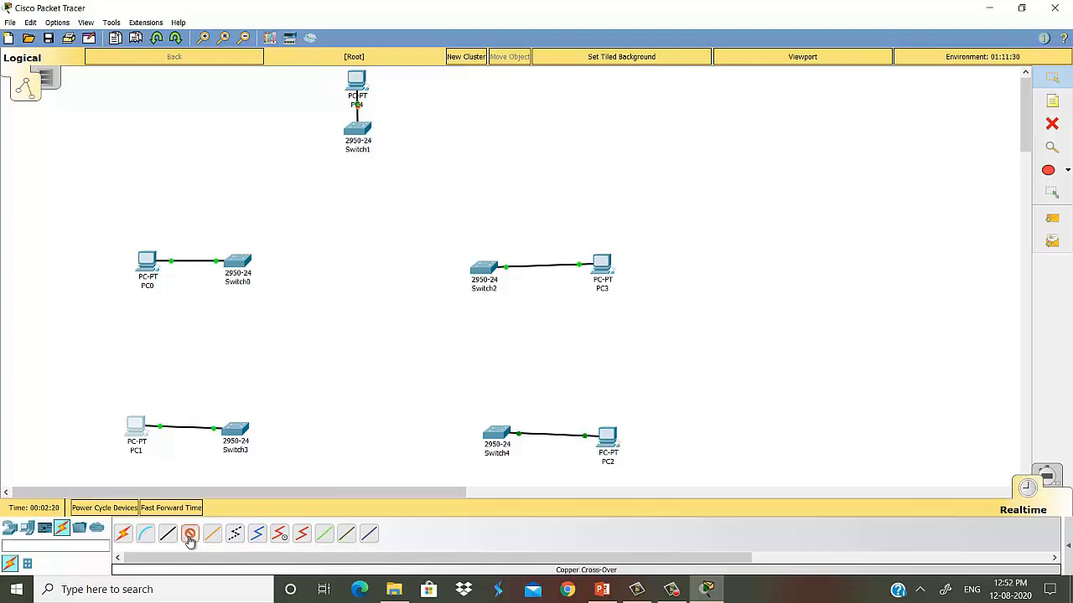
{"action": "left_click", "coordinate": [357, 127]}
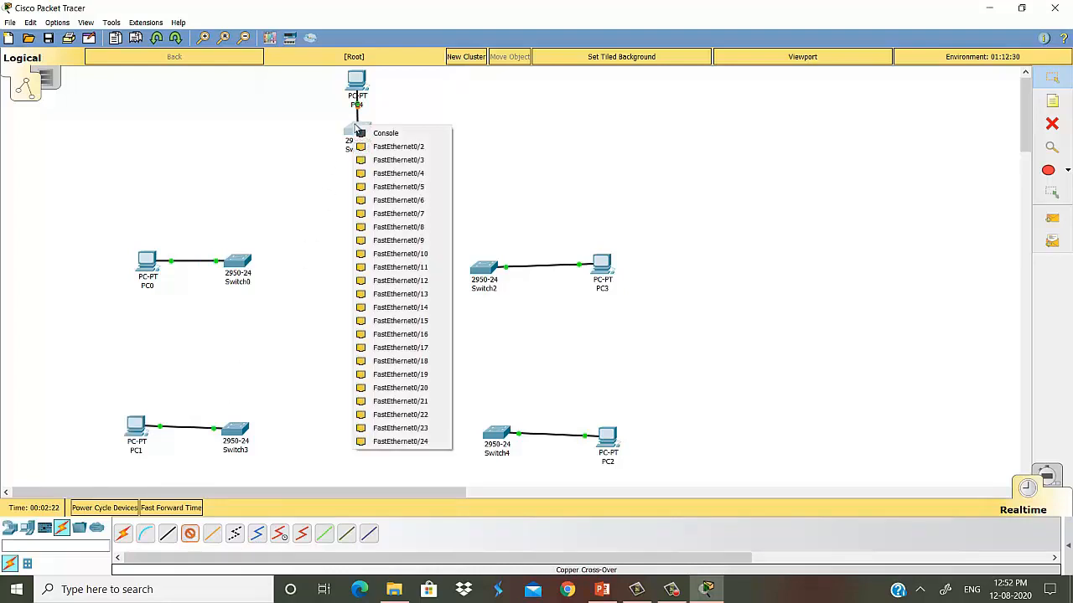
{"action": "left_click", "coordinate": [360, 146]}
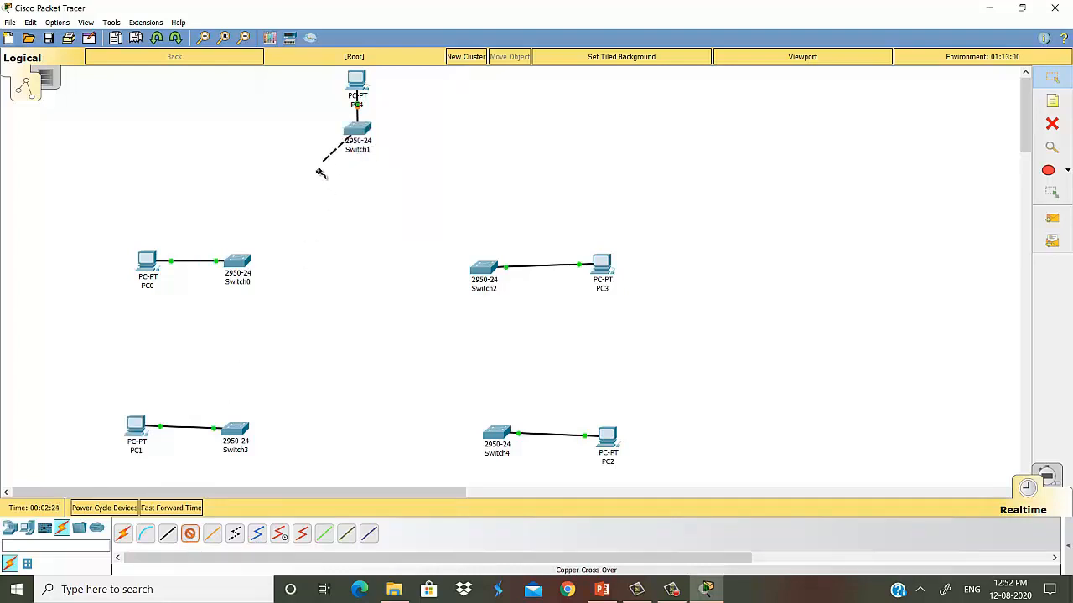
{"action": "left_click", "coordinate": [239, 261]}
{"action": "left_click", "coordinate": [259, 285]}
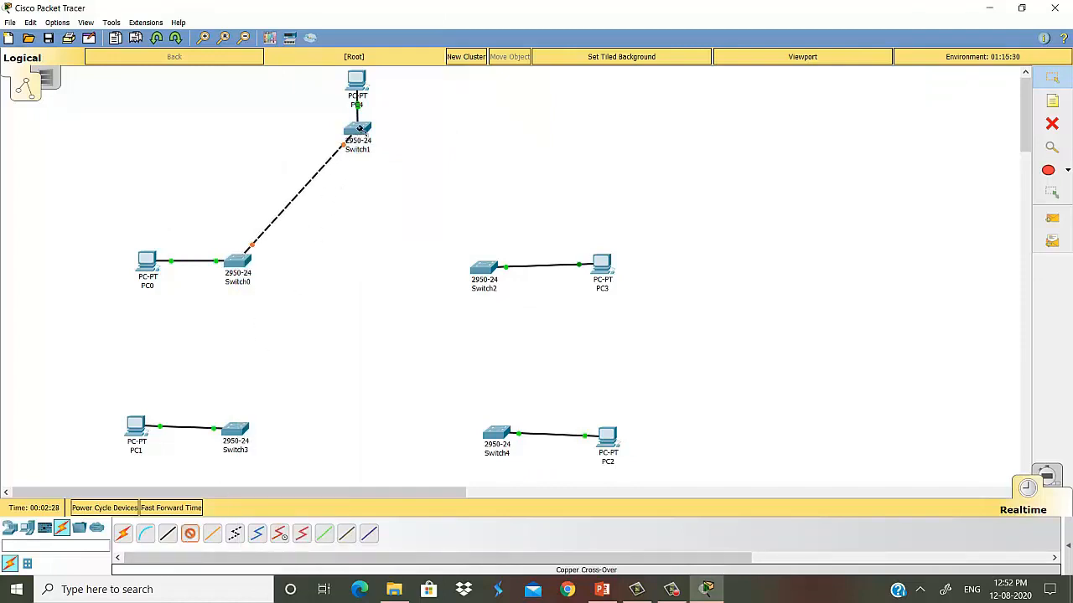
Connect Switch1's FastEthernet0/3 port to Switch3's FastEthernet0/2 port with a copper cross-over cable.
{"action": "left_click", "coordinate": [361, 132]}
{"action": "left_click", "coordinate": [394, 148]}
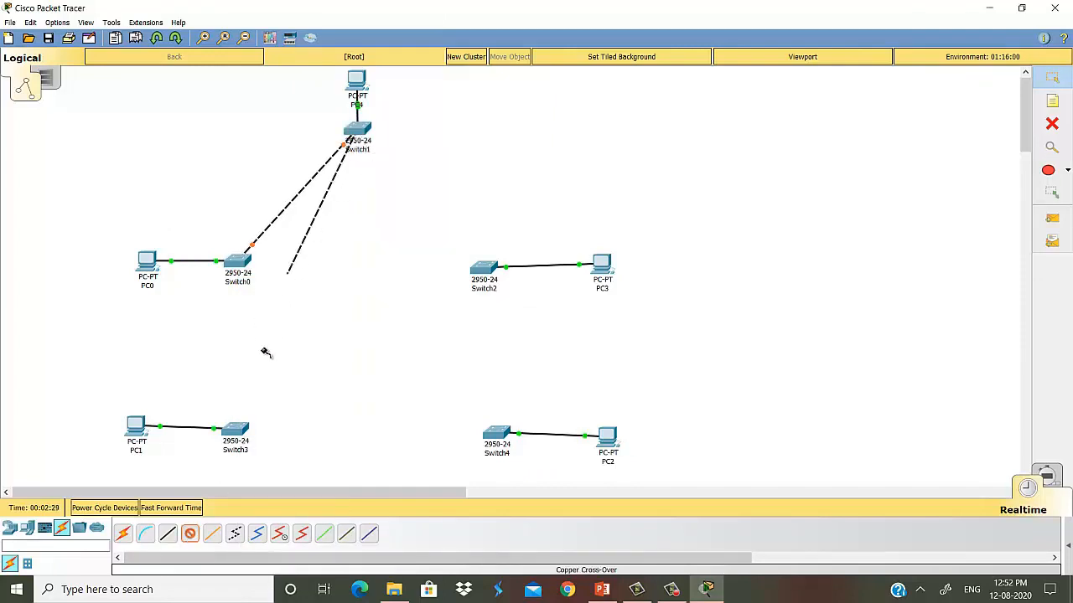
{"action": "left_click", "coordinate": [239, 442]}
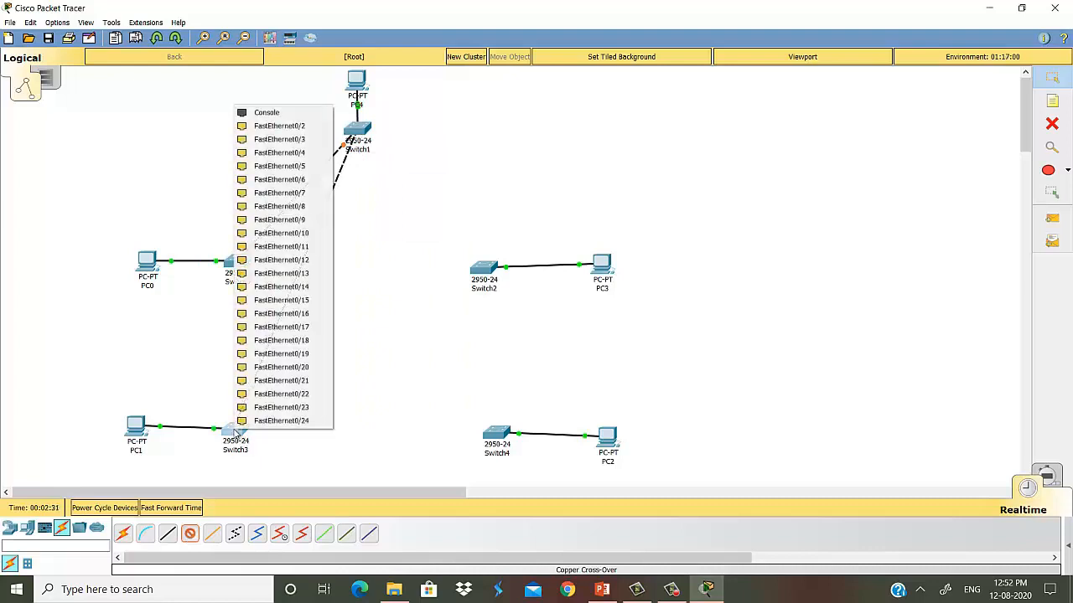
{"action": "left_click", "coordinate": [310, 132]}
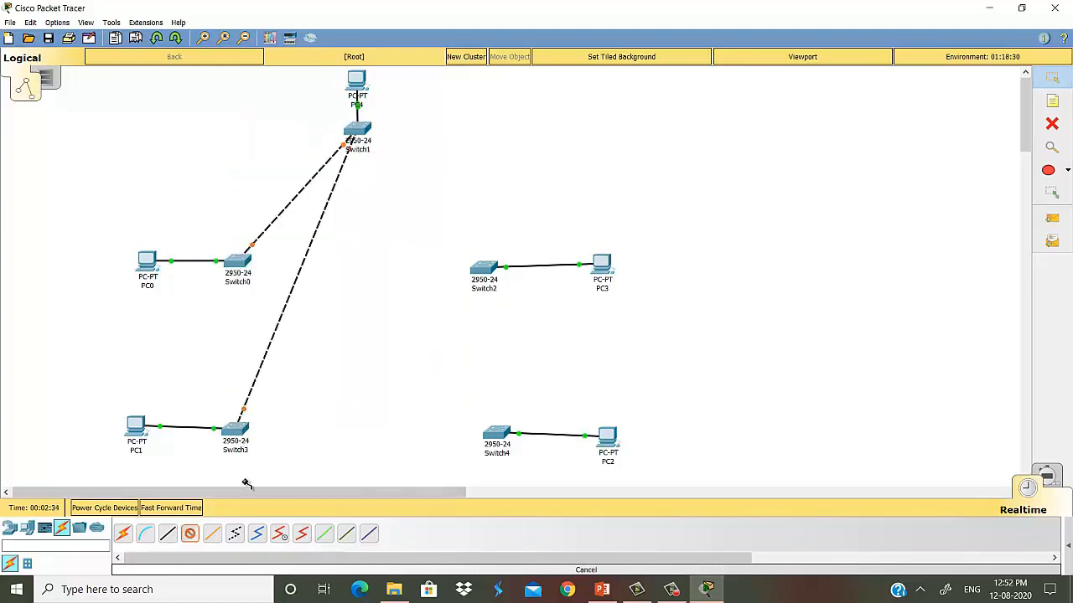
Connect Switch1's FastEthernet0/4 port to Switch2's FastEthernet0/2 port with a copper cross-over cable.
{"action": "left_click", "coordinate": [358, 130]}
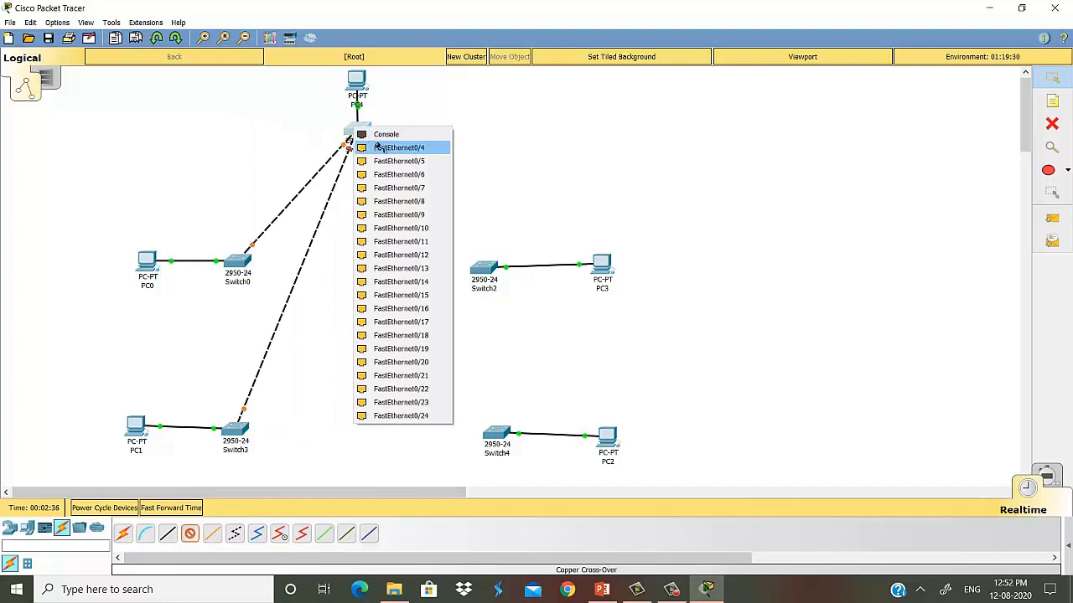
{"action": "left_click", "coordinate": [383, 147]}
{"action": "left_click", "coordinate": [480, 268]}
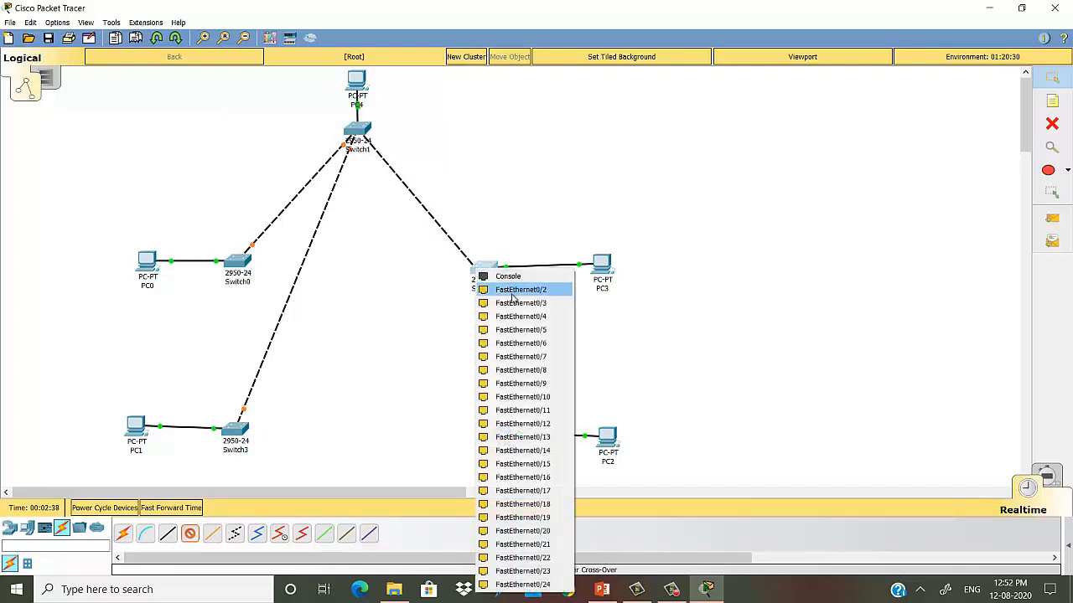
{"action": "left_click", "coordinate": [513, 289]}
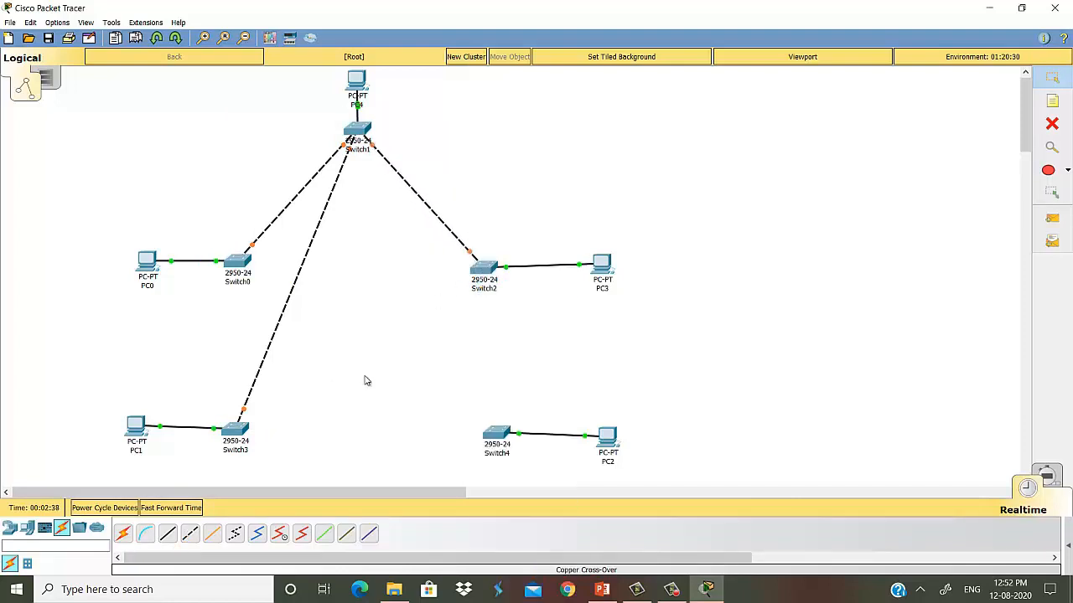
Connect Switch1's FastEthernet0/5 port to Switch4's FastEthernet0/2 port with a copper cross-over cable.
{"action": "left_click", "coordinate": [191, 535]}
{"action": "left_click", "coordinate": [357, 130]}
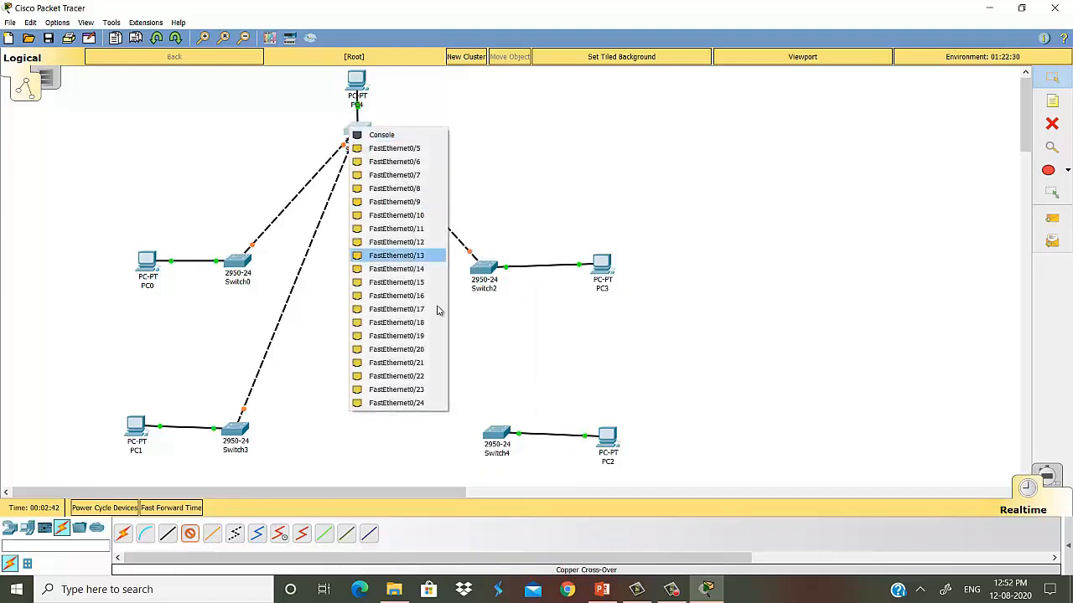
{"action": "left_click", "coordinate": [399, 147]}
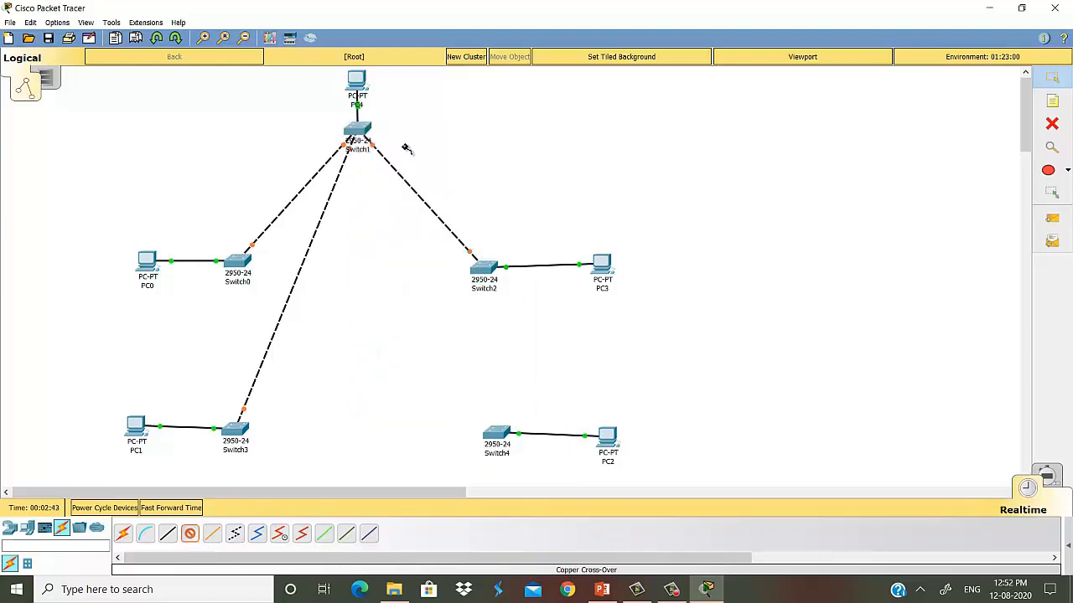
{"action": "left_click", "coordinate": [494, 435]}
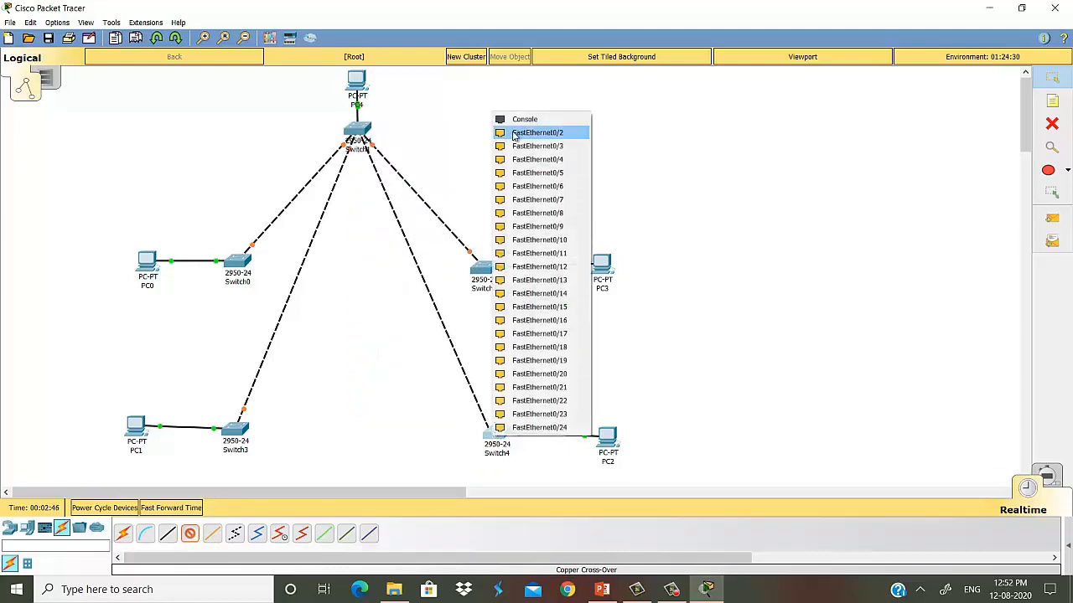
{"action": "left_click", "coordinate": [514, 134]}
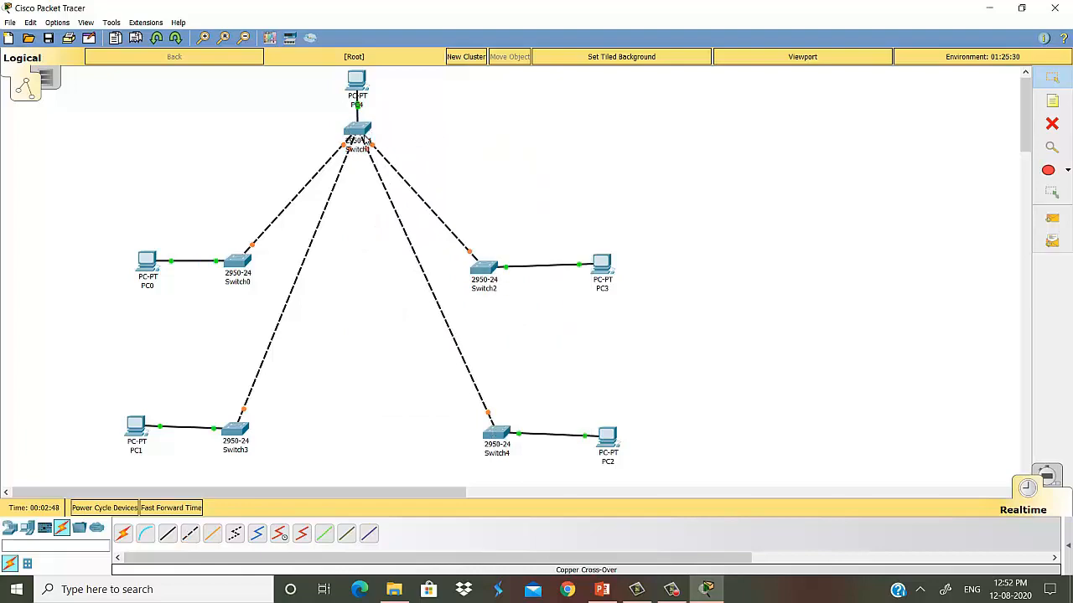
Connect Switch0's FastEthernet0/3 port to Switch2's FastEthernet0/3 port with a copper cross-over cable.
{"action": "mouse_move", "coordinate": [354, 130]}
{"action": "left_click", "coordinate": [190, 534]}
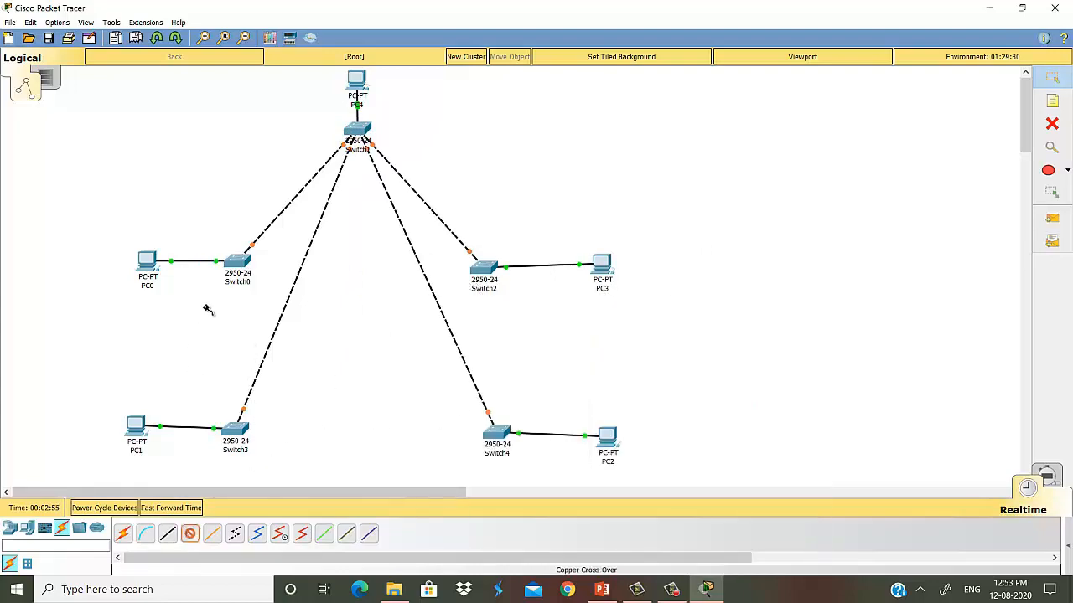
{"action": "left_click", "coordinate": [236, 262]}
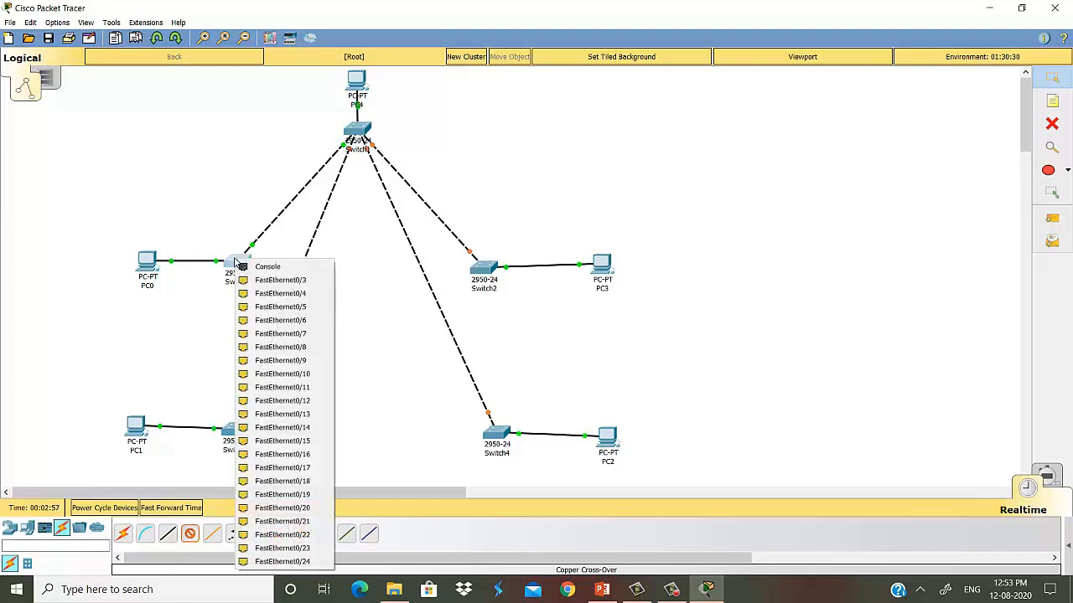
{"action": "left_click", "coordinate": [248, 282]}
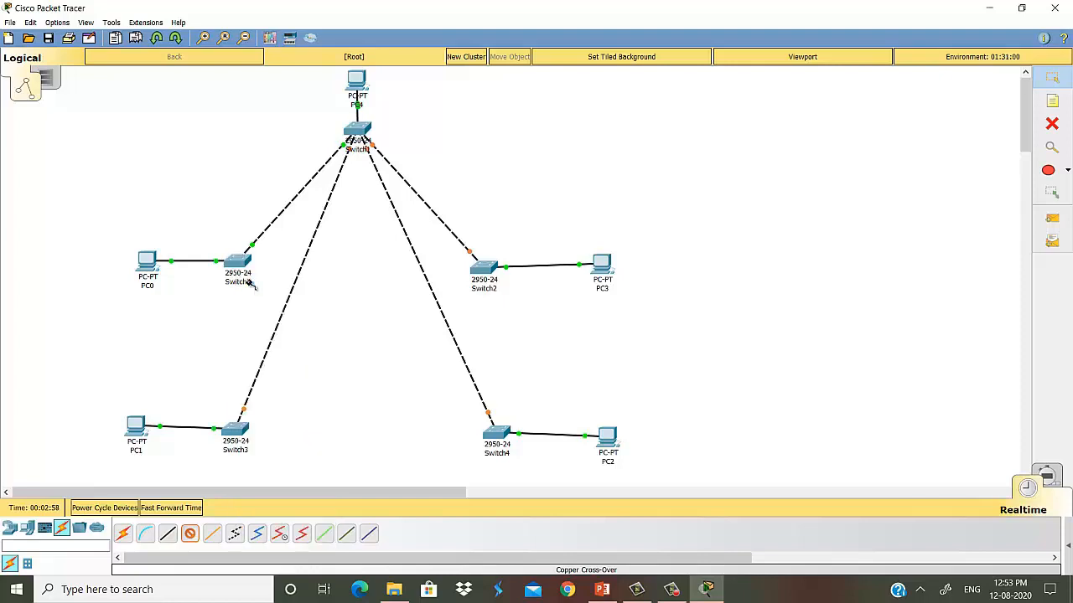
{"action": "left_click", "coordinate": [484, 270]}
{"action": "left_click", "coordinate": [503, 298]}
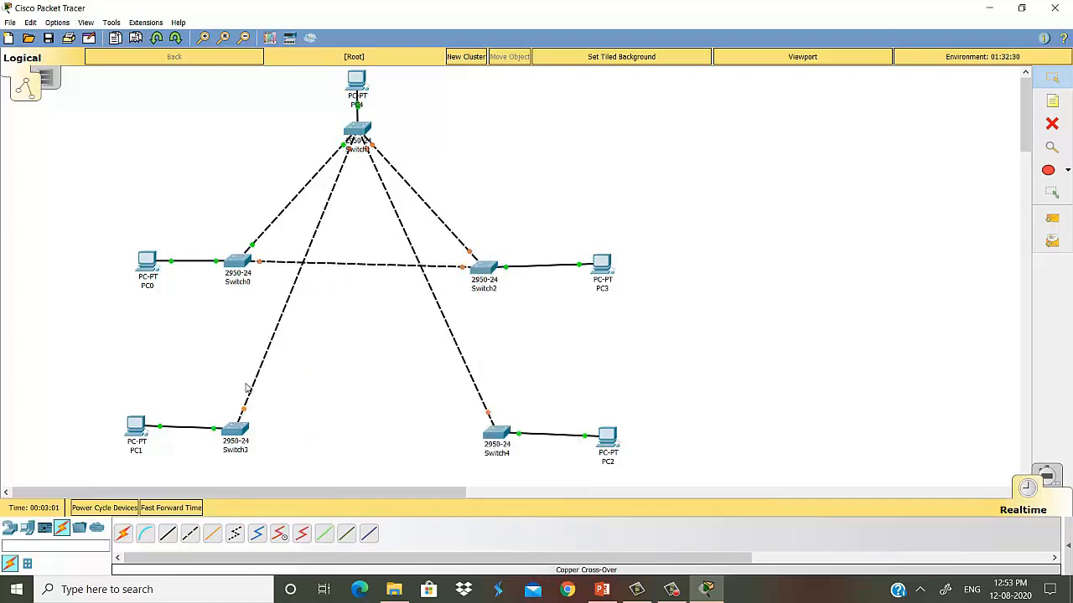
Connect Switch0's FastEthernet0/4 port to Switch3's FastEthernet0/3 port with a copper cross-over cable.
{"action": "left_click", "coordinate": [189, 537]}
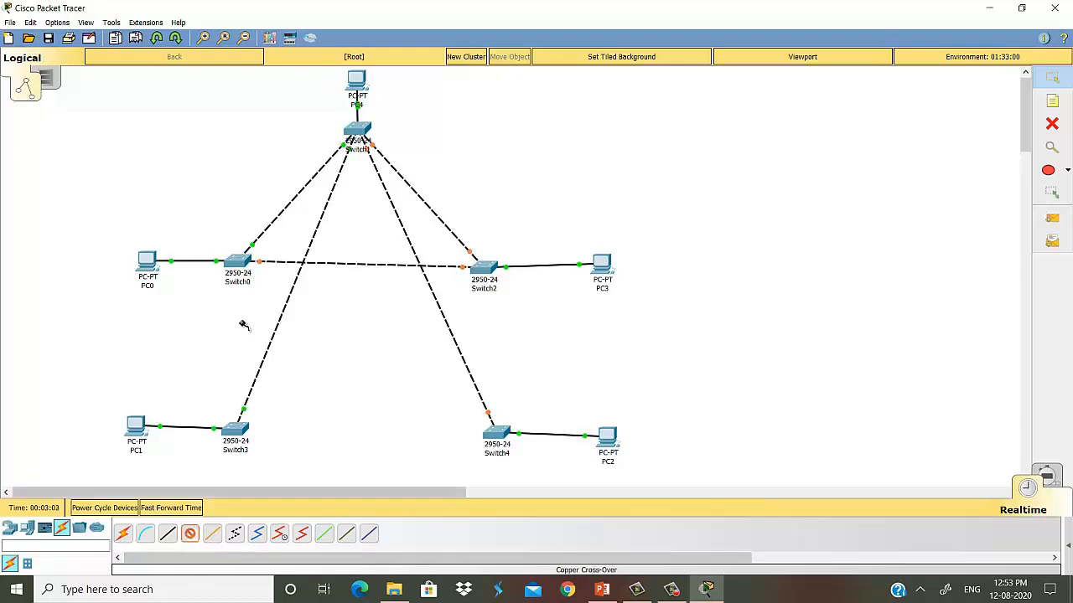
{"action": "left_click", "coordinate": [234, 267]}
{"action": "left_click", "coordinate": [243, 285]}
{"action": "left_click", "coordinate": [236, 430]}
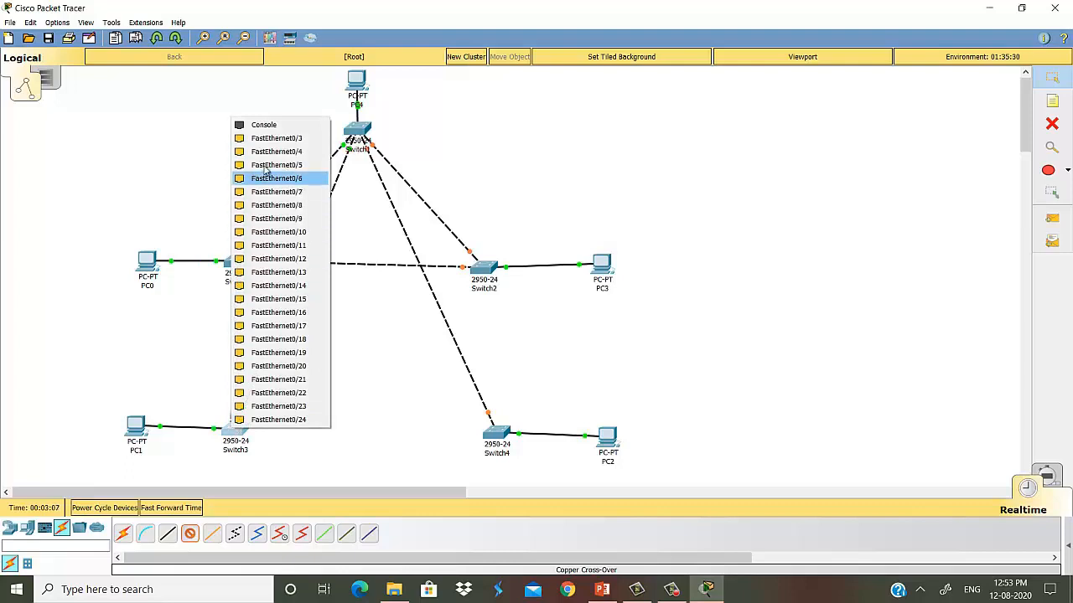
{"action": "left_click", "coordinate": [270, 138]}
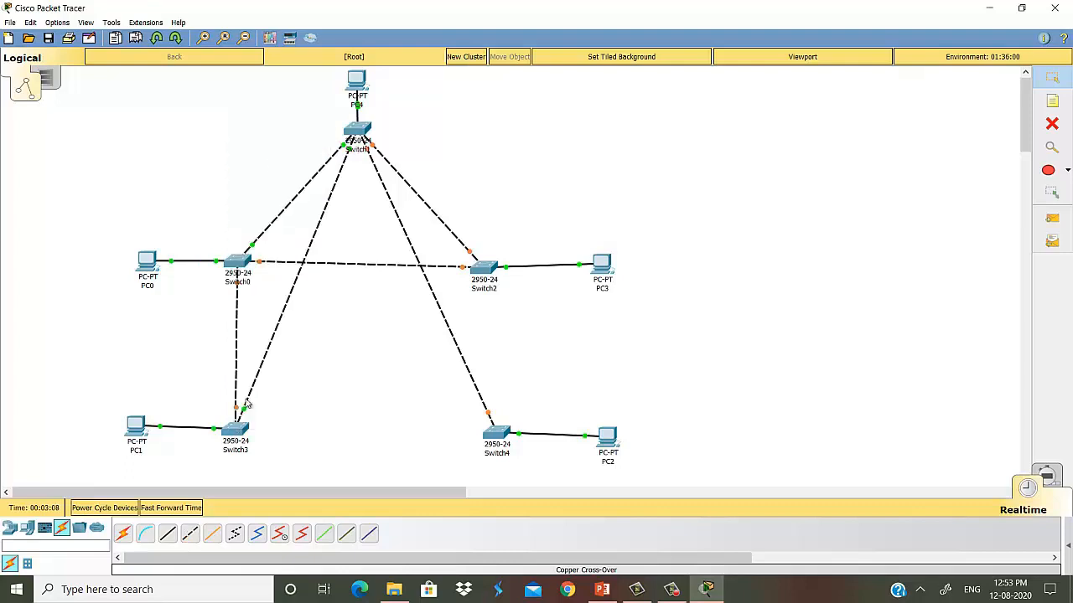
Connect Switch0's FastEthernet0/5 port to a free FastEthernet port of Switch4 with a copper cross-over cable.
{"action": "left_click", "coordinate": [191, 534]}
{"action": "left_click", "coordinate": [238, 263]}
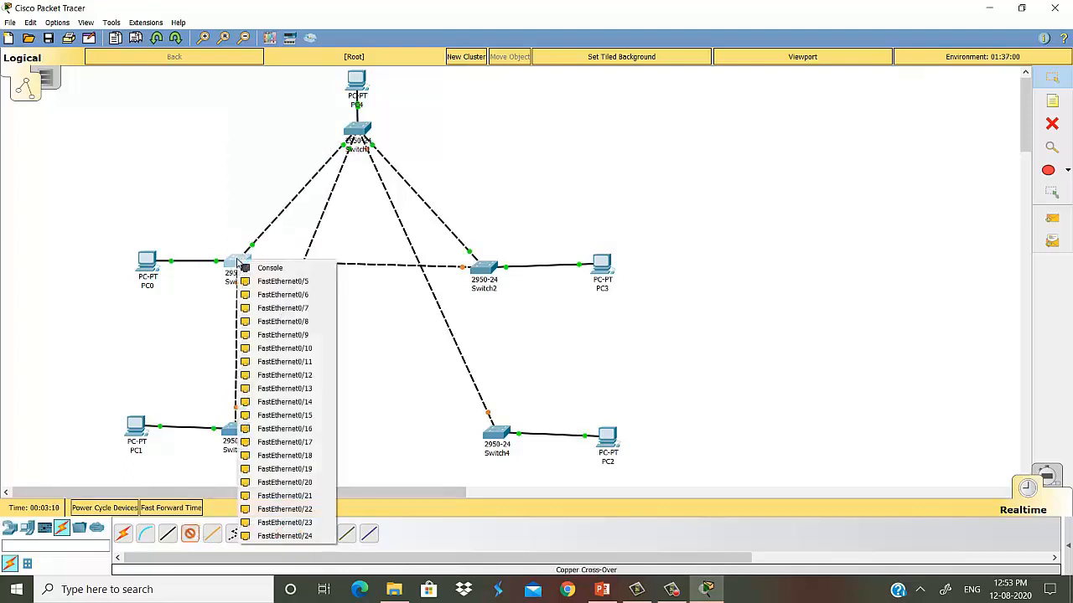
{"action": "left_click", "coordinate": [260, 282]}
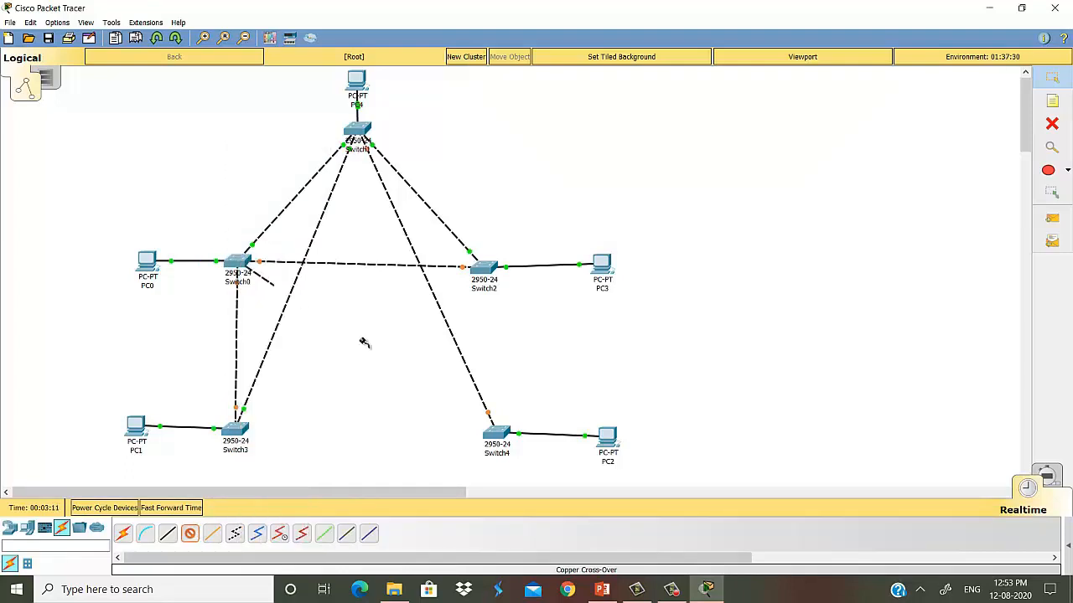
{"action": "left_click", "coordinate": [495, 435]}
{"action": "left_click", "coordinate": [517, 144]}
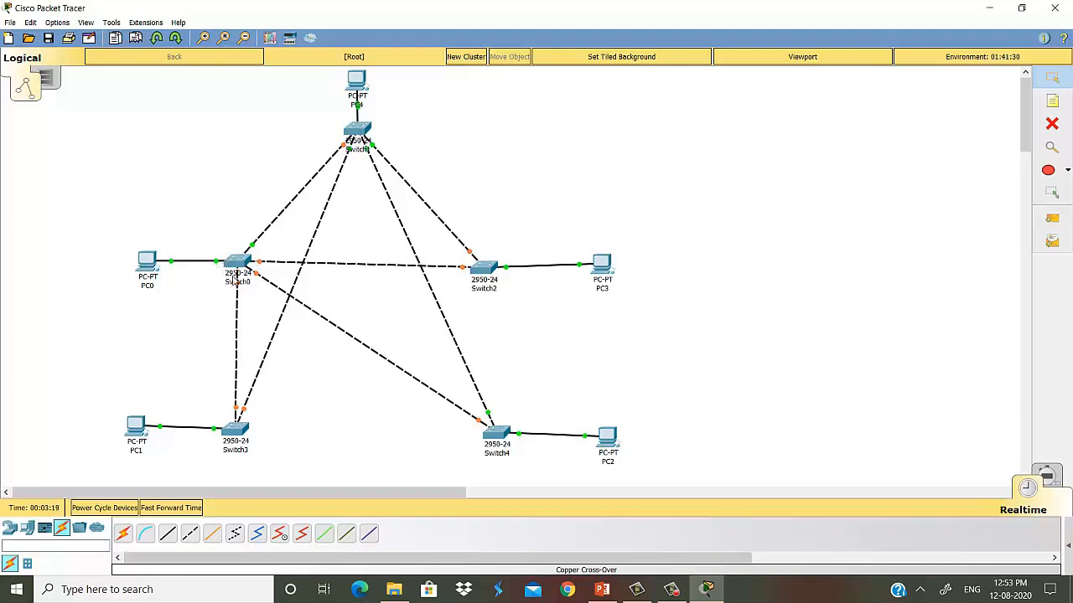
Connect Switch2's FastEthernet0/4 port to Switch3's FastEthernet0/4 port with a copper cross-over cable.
{"action": "left_click", "coordinate": [189, 533]}
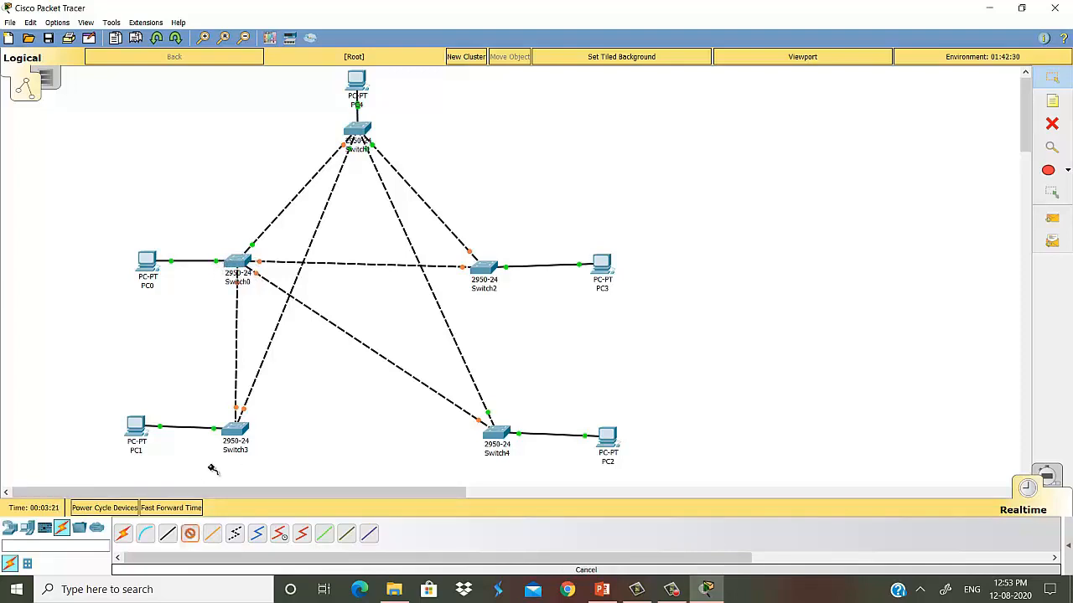
{"action": "left_click", "coordinate": [483, 268]}
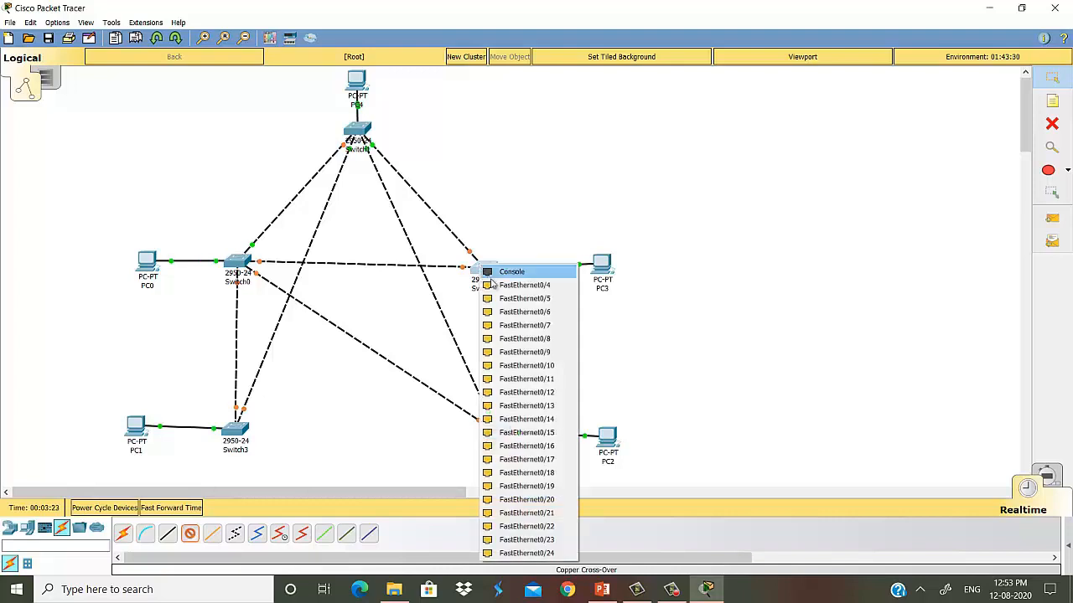
{"action": "left_click", "coordinate": [519, 285]}
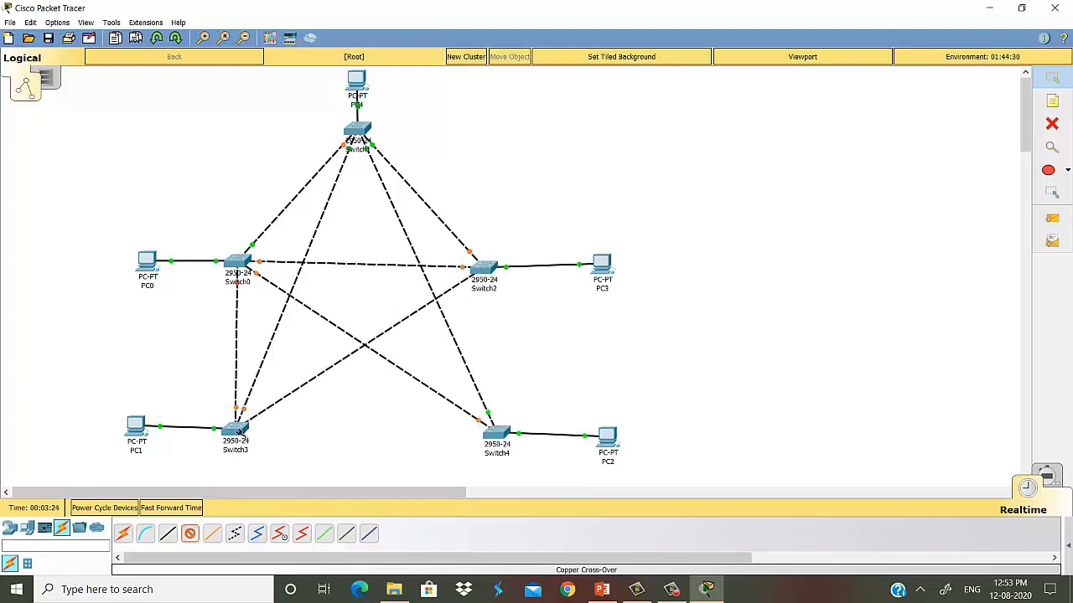
{"action": "left_click", "coordinate": [236, 434]}
{"action": "left_click", "coordinate": [273, 158]}
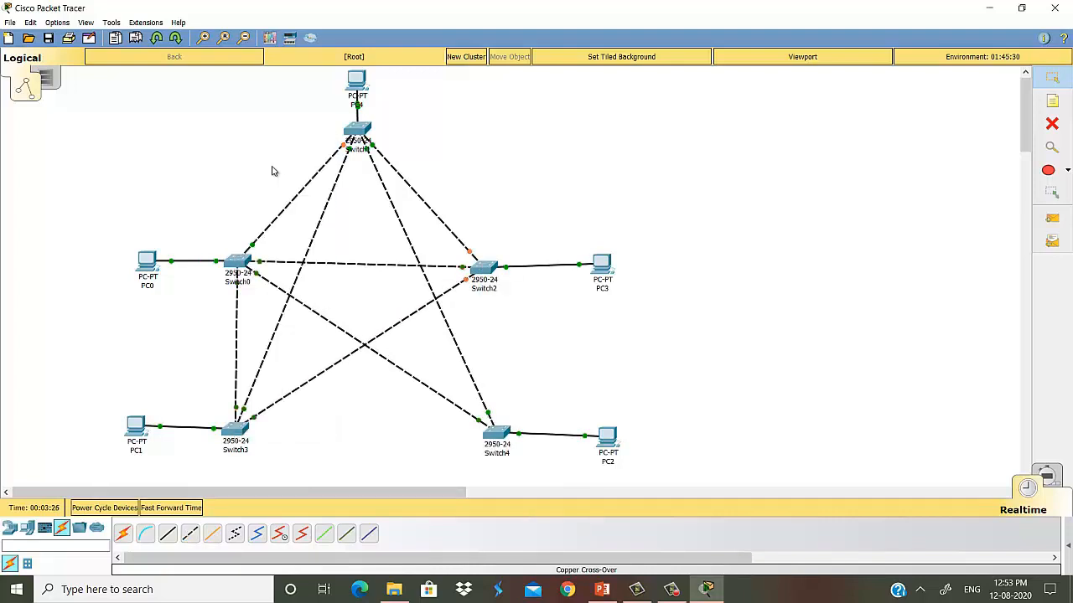
Connect Switch2's FastEthernet0/5 port to a free FastEthernet port of Switch4 with a copper cross-over cable.
{"action": "left_click", "coordinate": [189, 533]}
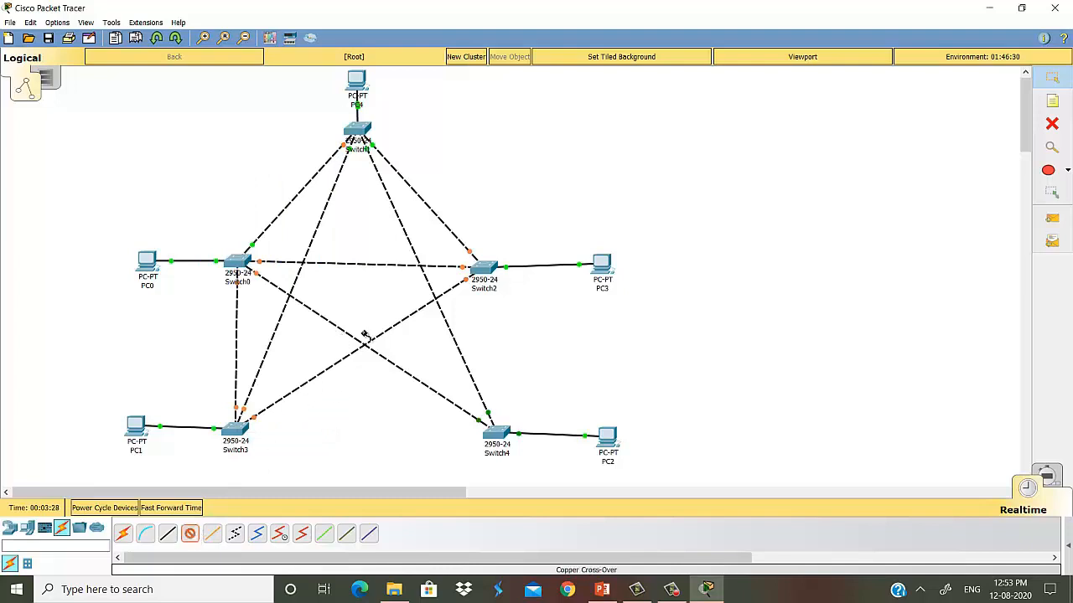
{"action": "left_click", "coordinate": [482, 266]}
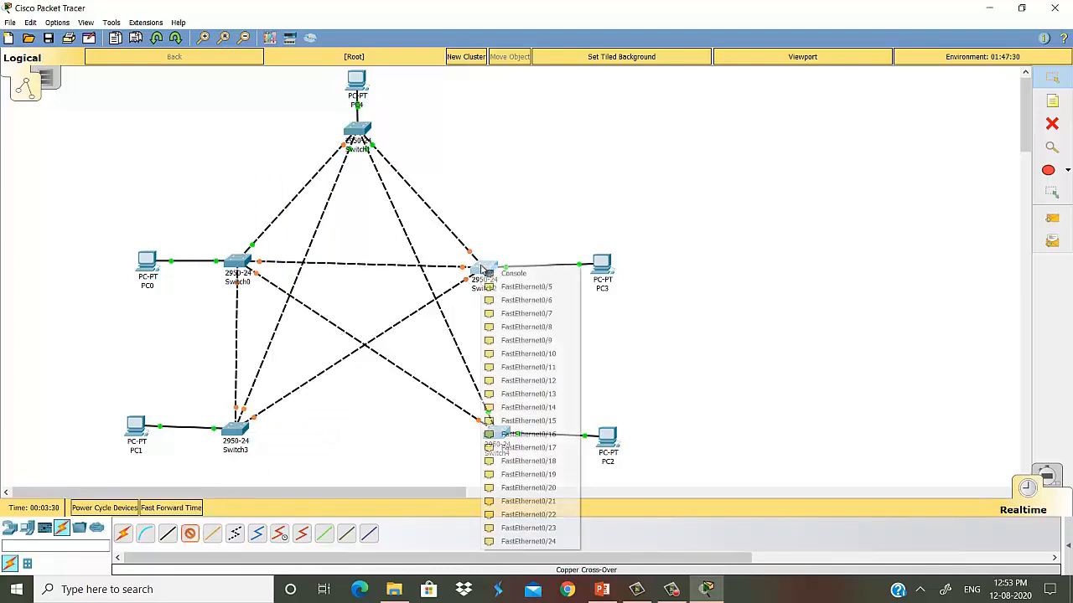
{"action": "left_click", "coordinate": [503, 287]}
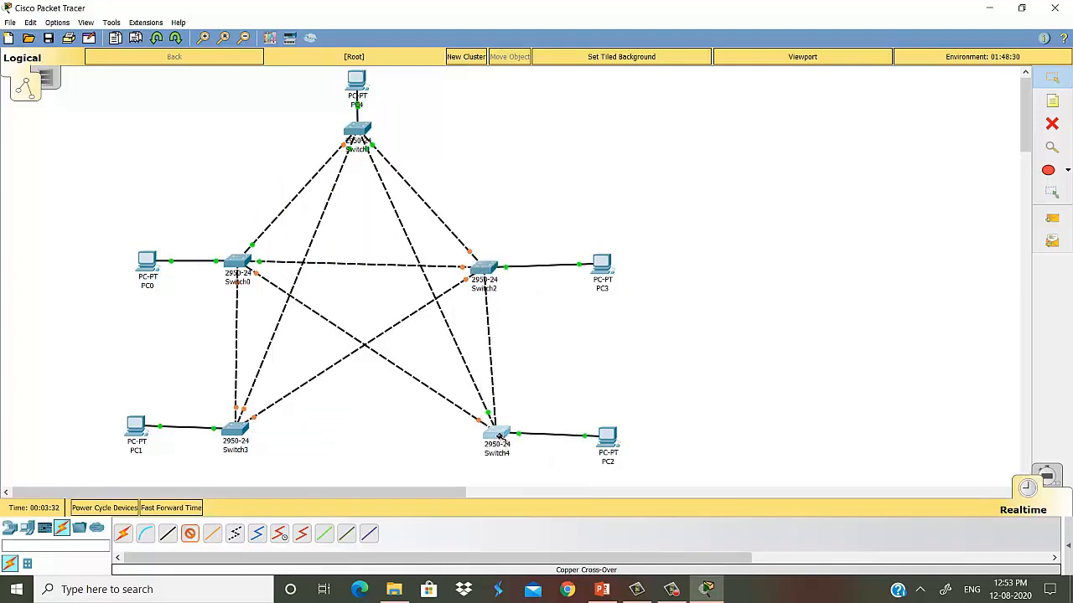
{"action": "left_click", "coordinate": [497, 436]}
{"action": "left_click", "coordinate": [545, 158]}
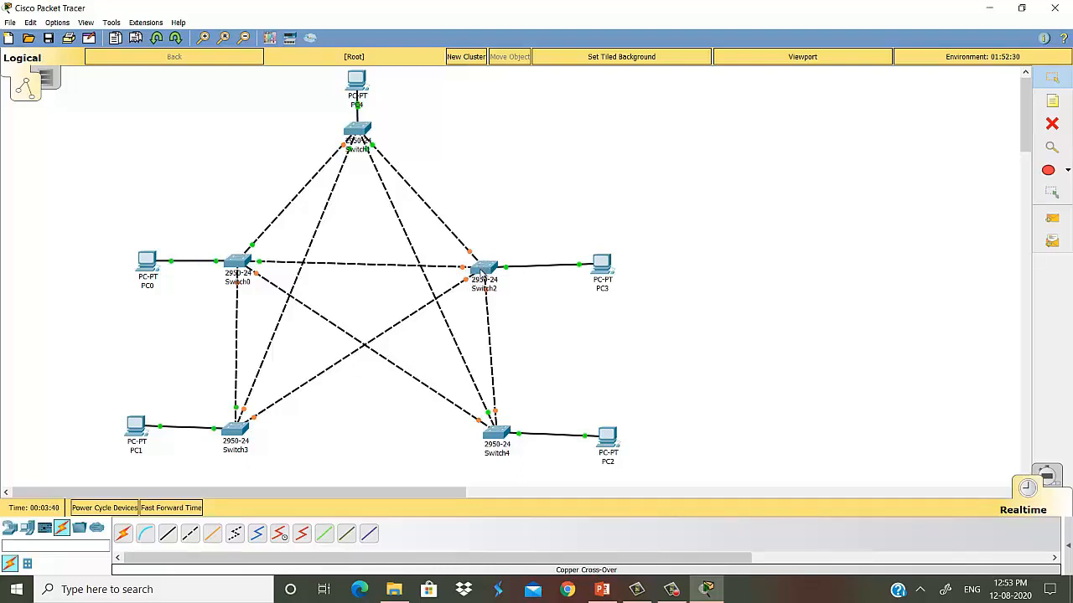
Connect a free FastEthernet port of Switch4 to Switch3's FastEthernet0/5 port with a copper cross-over cable.
{"action": "left_click", "coordinate": [190, 537]}
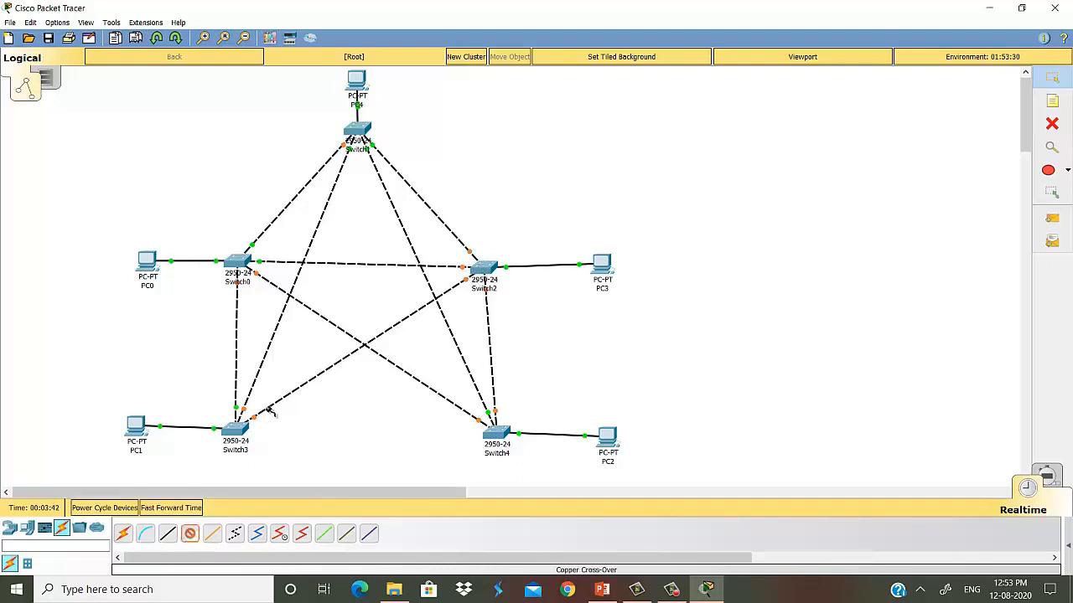
{"action": "left_click", "coordinate": [496, 432]}
{"action": "left_click", "coordinate": [555, 166]}
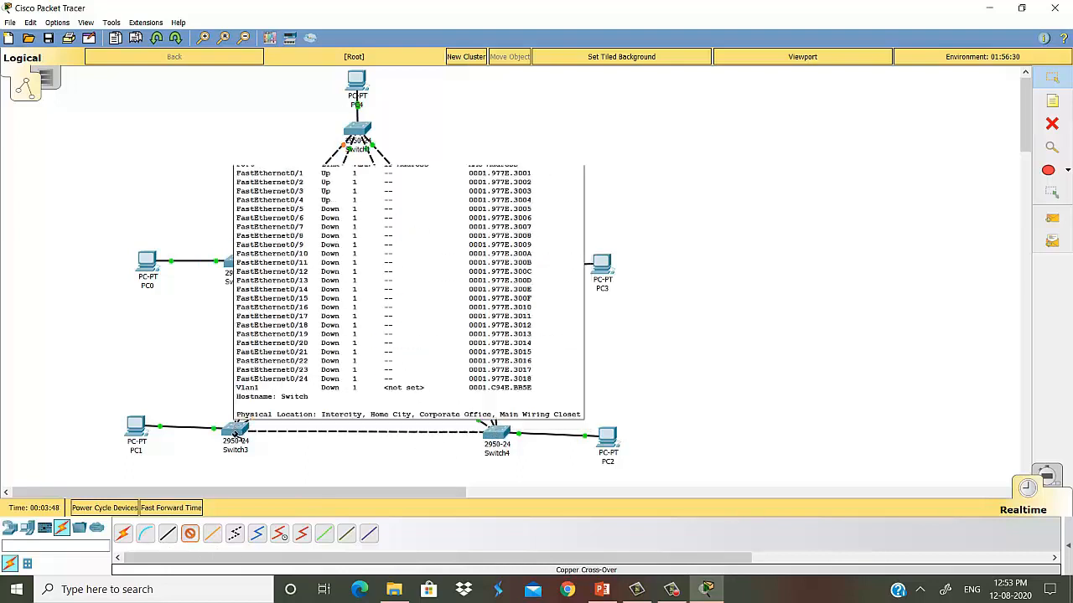
{"action": "left_click", "coordinate": [237, 434]}
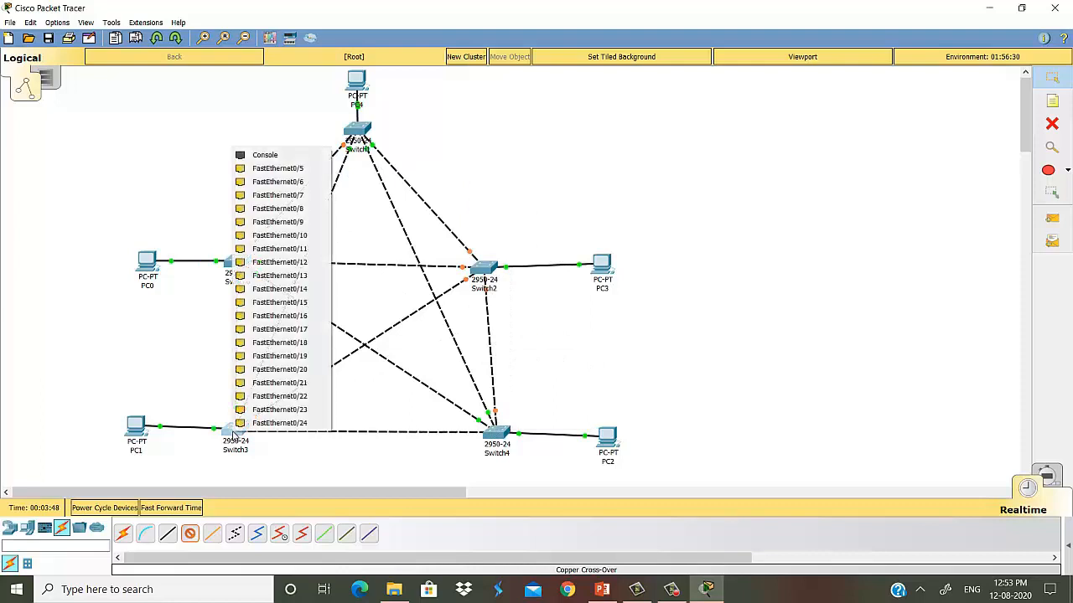
{"action": "left_click", "coordinate": [295, 170]}
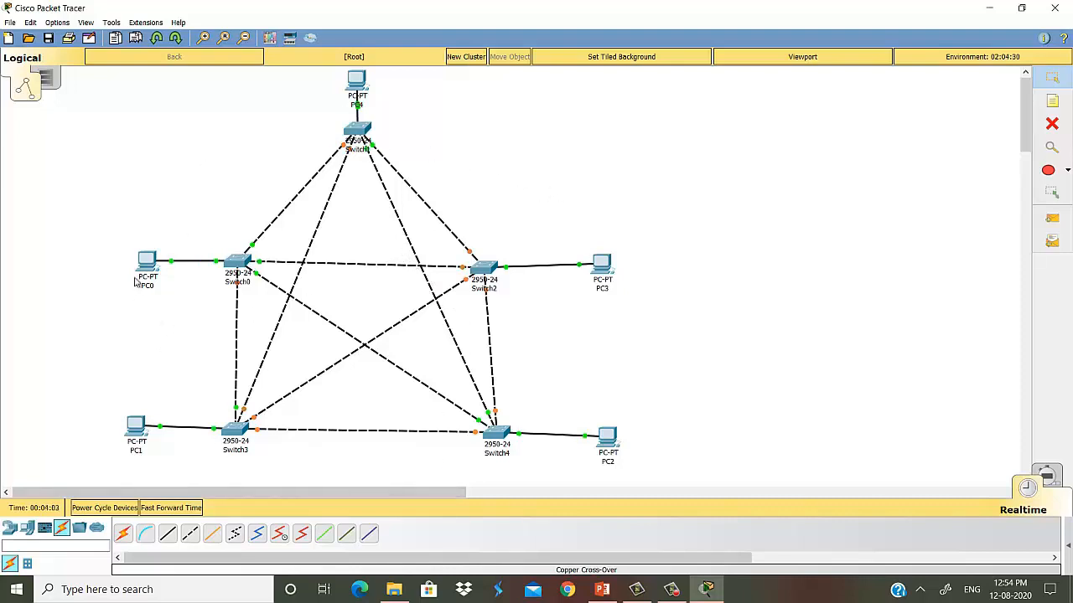
Configure PC0 with static IP address 10.1.1.1 and subnet mask 255.0.0.0, and close its window.
{"action": "mouse_move", "coordinate": [148, 265]}
{"action": "left_click", "coordinate": [145, 261]}
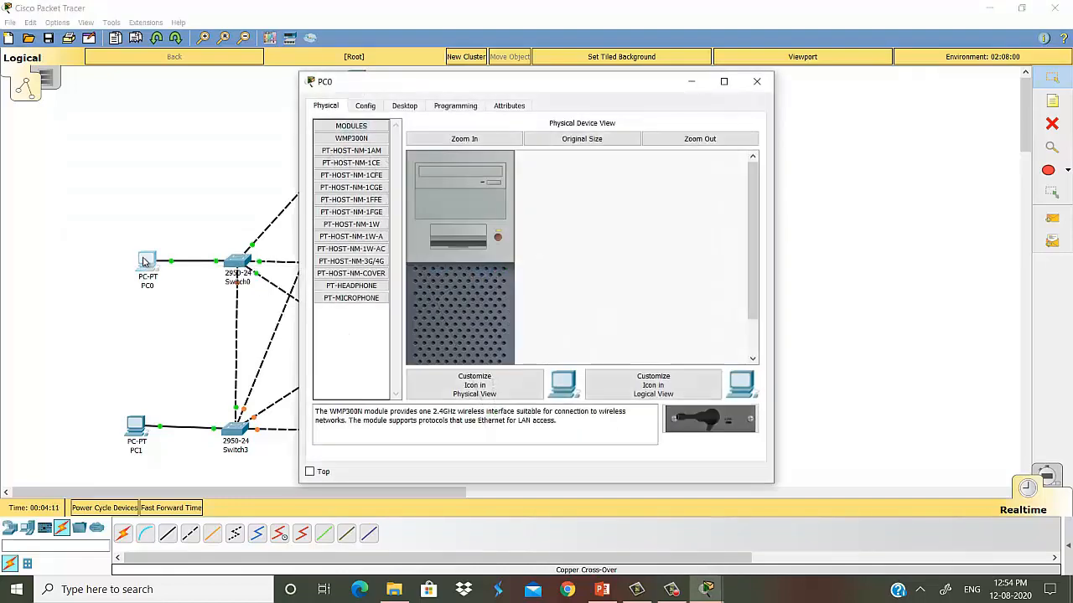
{"action": "left_click", "coordinate": [410, 109]}
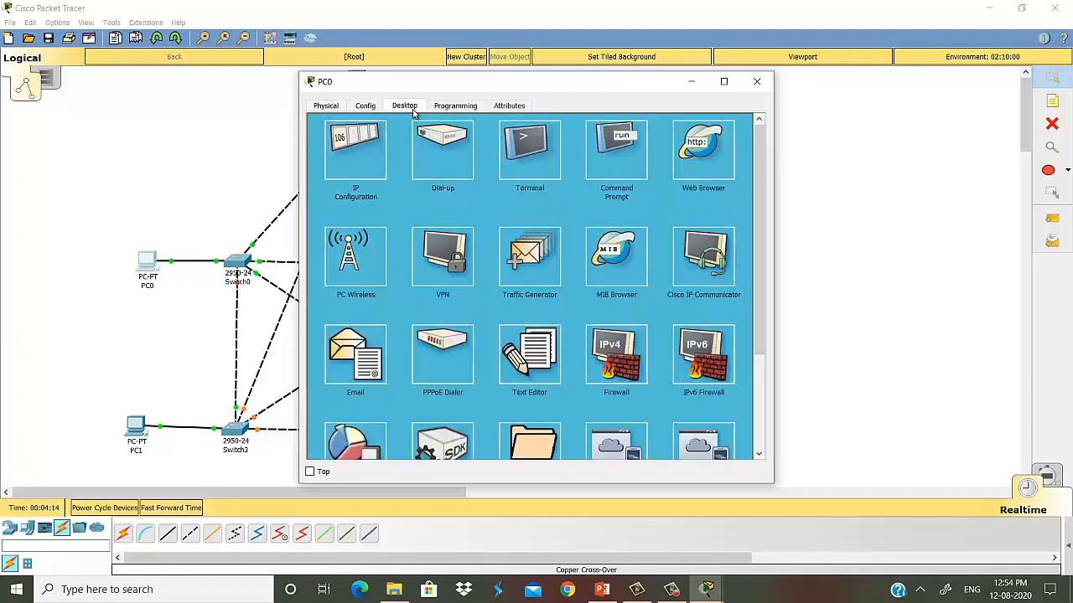
{"action": "left_click", "coordinate": [347, 166]}
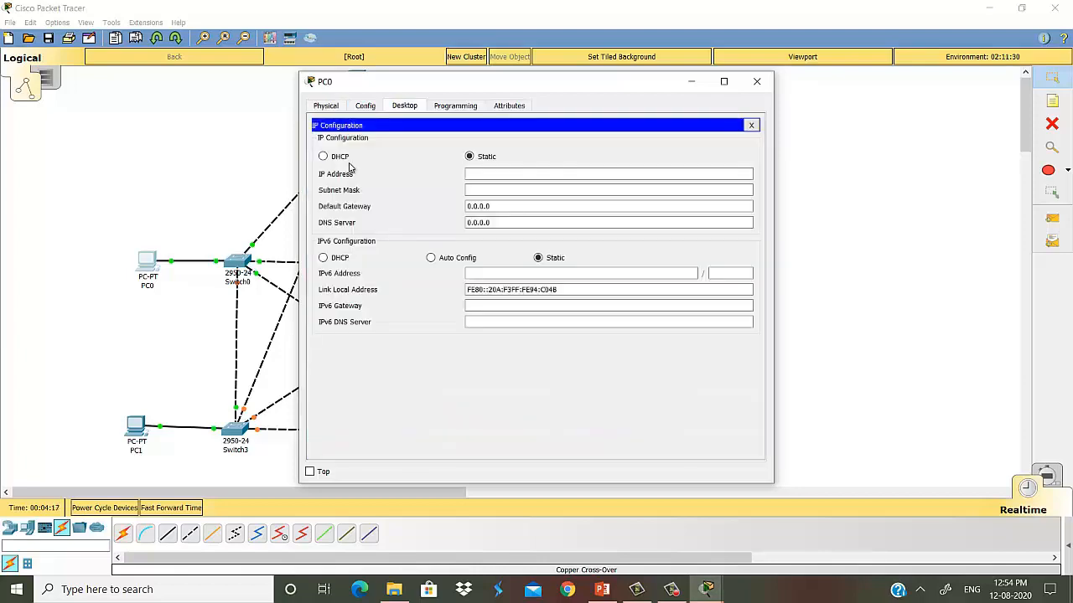
{"action": "left_click", "coordinate": [488, 174]}
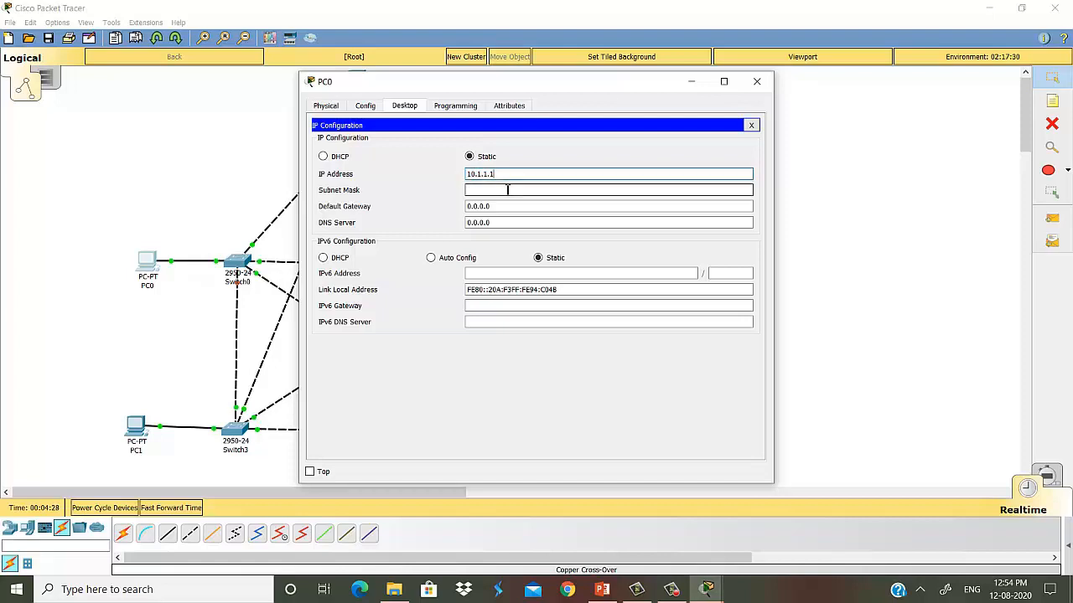
{"action": "left_click", "coordinate": [507, 189]}
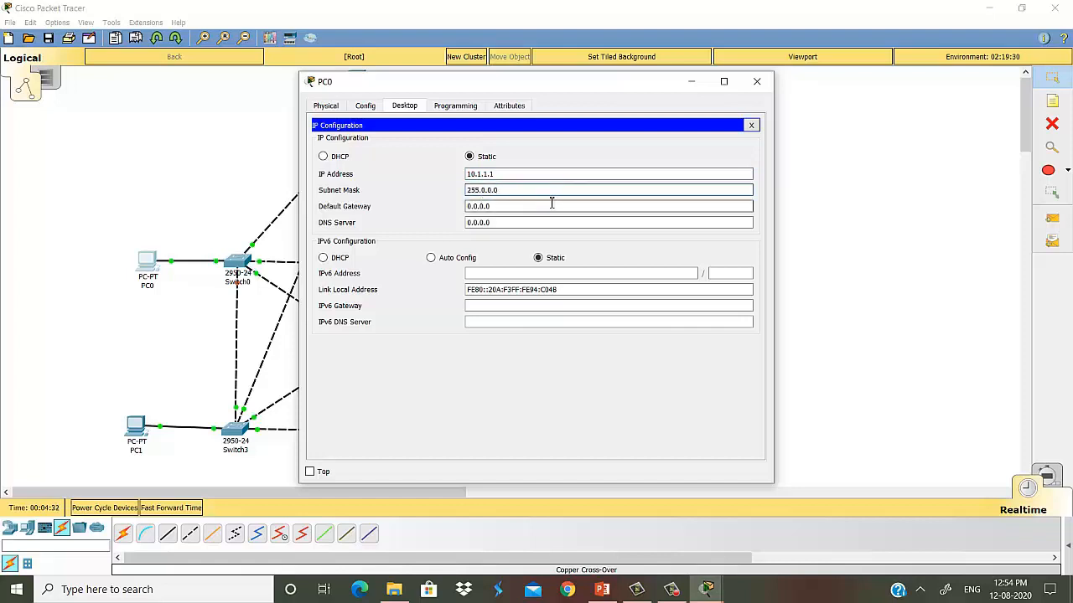
{"action": "left_click", "coordinate": [757, 82]}
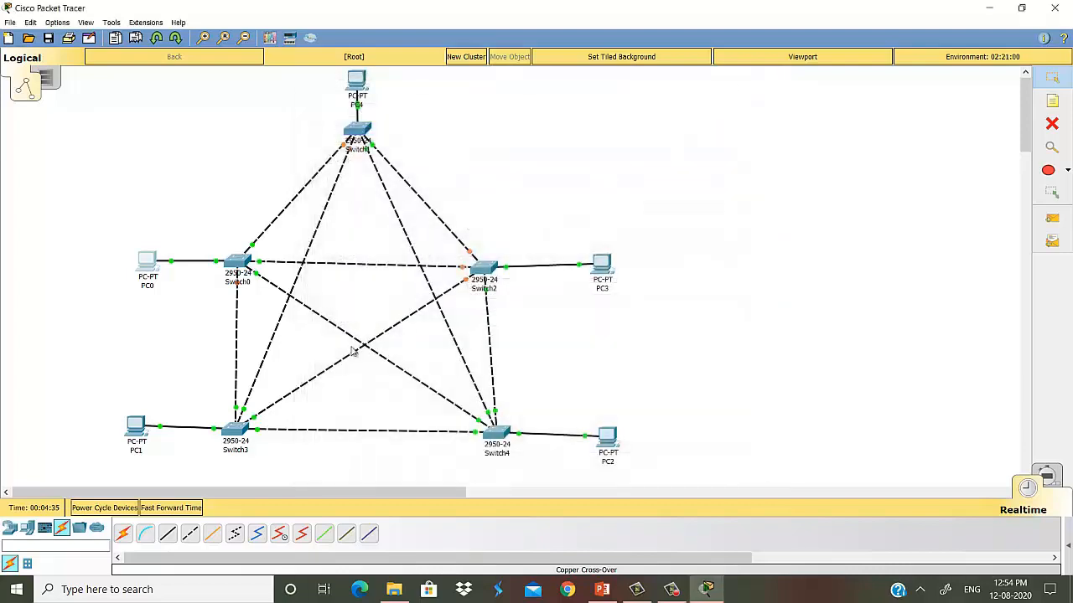
Configure PC1 with static IP address 10.1.1.2 and subnet mask 255.0.0.0, and close its window.
{"action": "left_click", "coordinate": [136, 427]}
{"action": "left_click", "coordinate": [404, 109]}
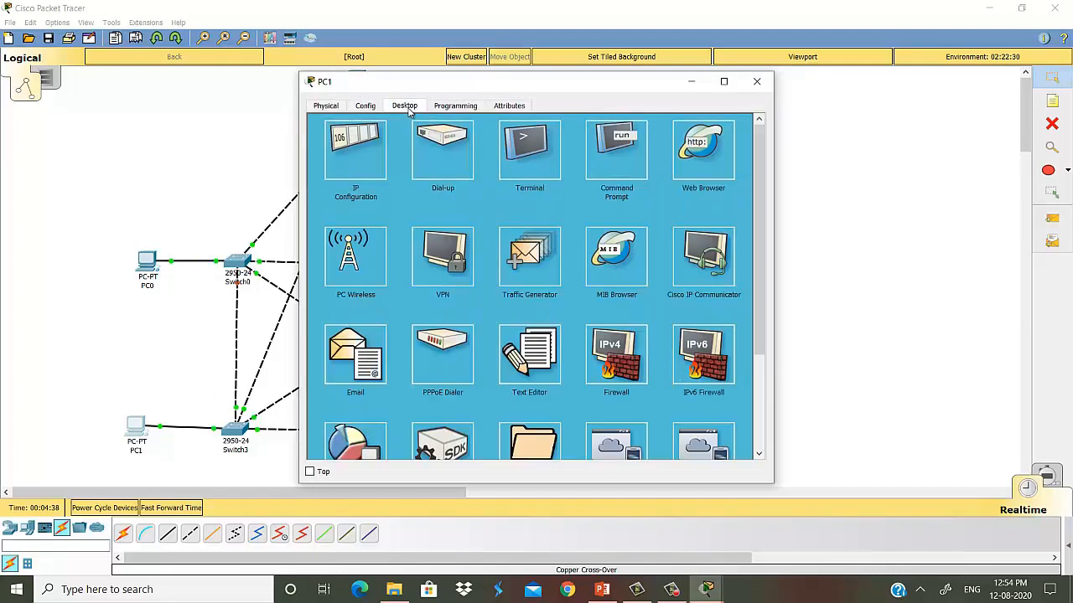
{"action": "left_click", "coordinate": [346, 176]}
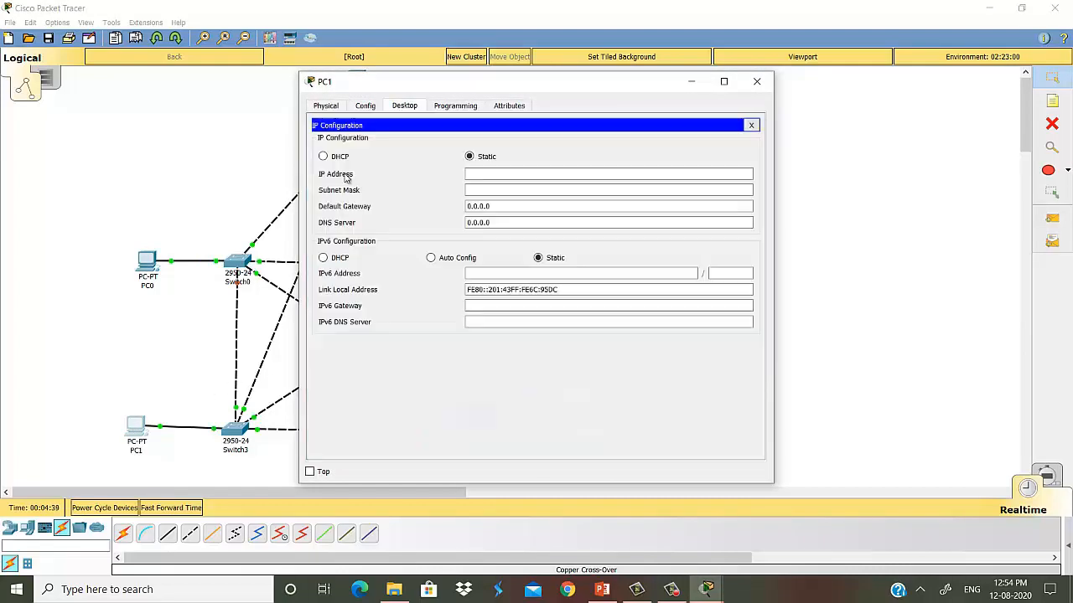
{"action": "left_click", "coordinate": [466, 174]}
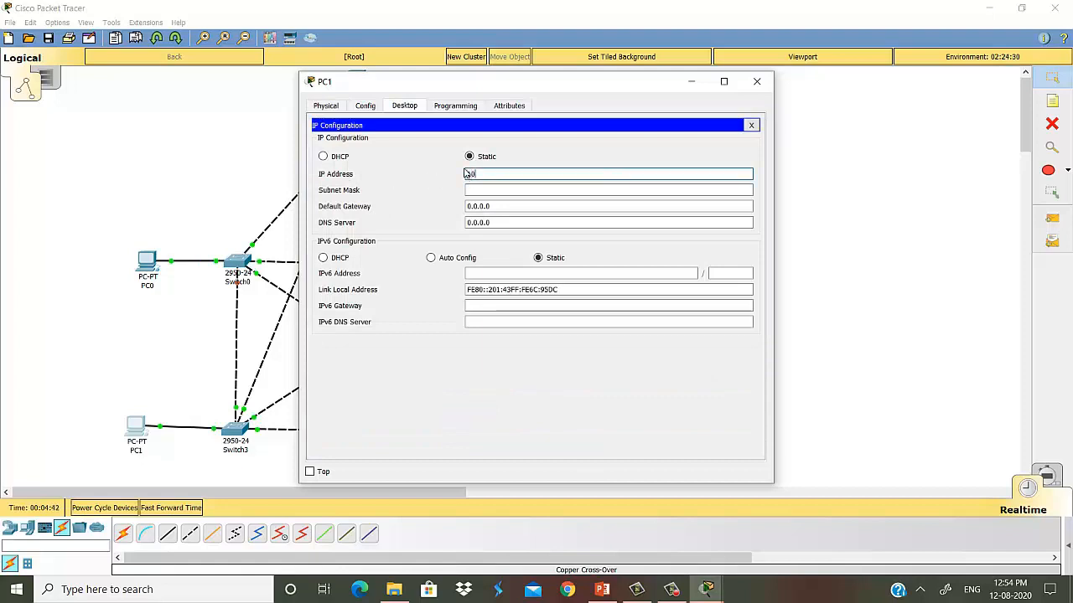
{"action": "type", "text": "10.1.1.2"}
{"action": "key", "text": "Tab"}
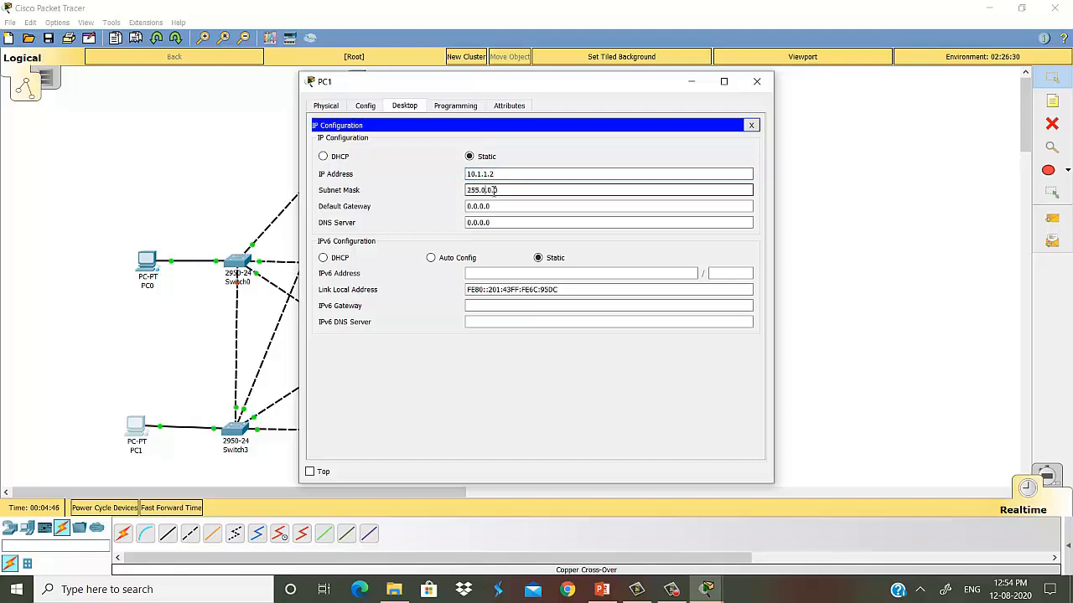
{"action": "left_click", "coordinate": [757, 82]}
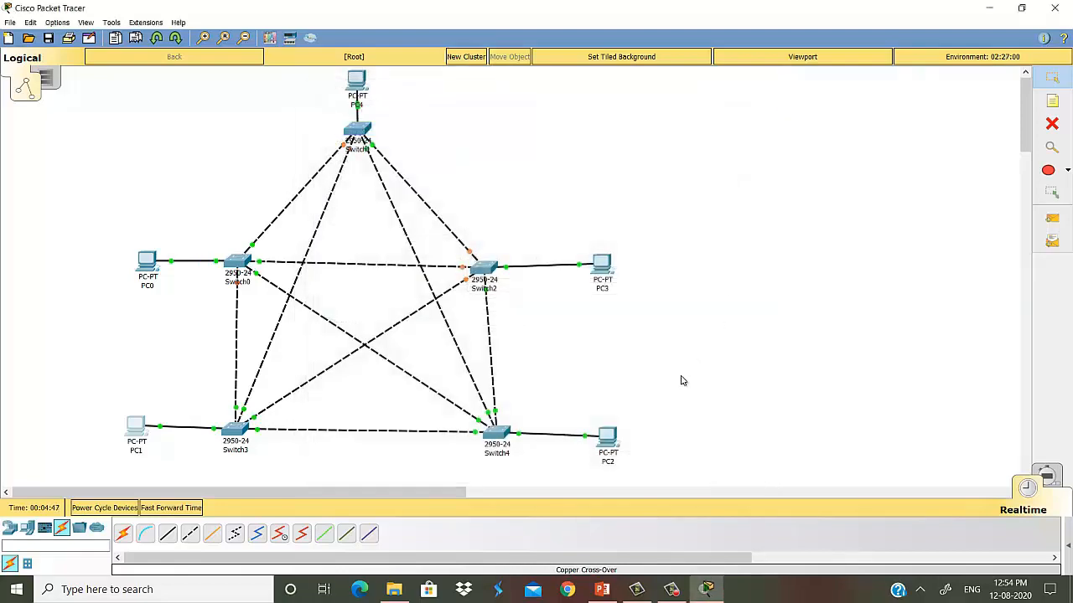
Configure PC2 with static IP address 10.1.1.3 and subnet mask 255.0.0.0, and close its window.
{"action": "left_click", "coordinate": [614, 434]}
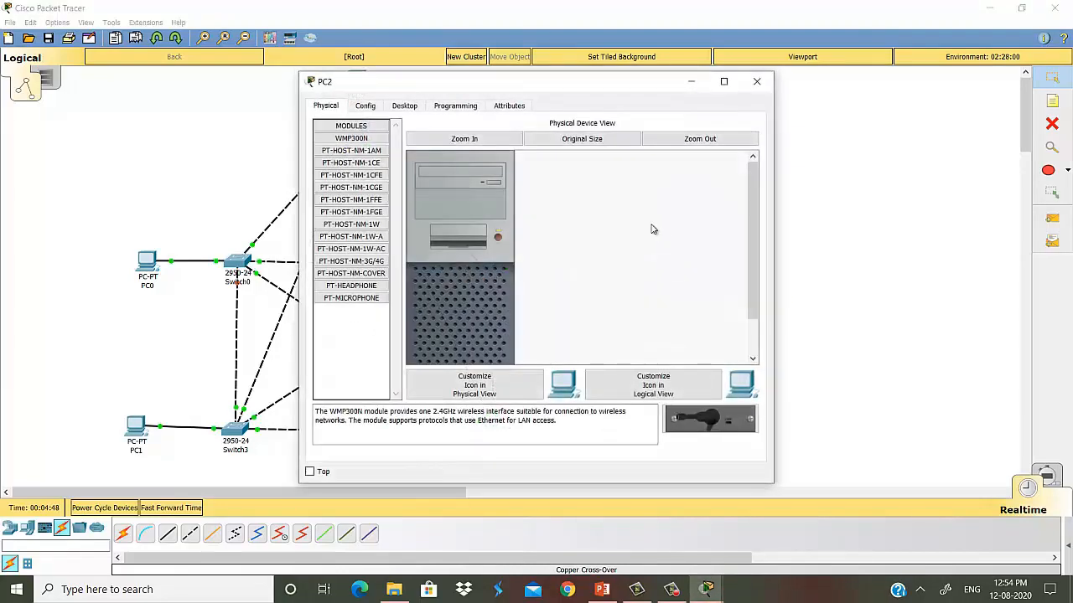
{"action": "left_click", "coordinate": [398, 107]}
{"action": "left_click", "coordinate": [366, 168]}
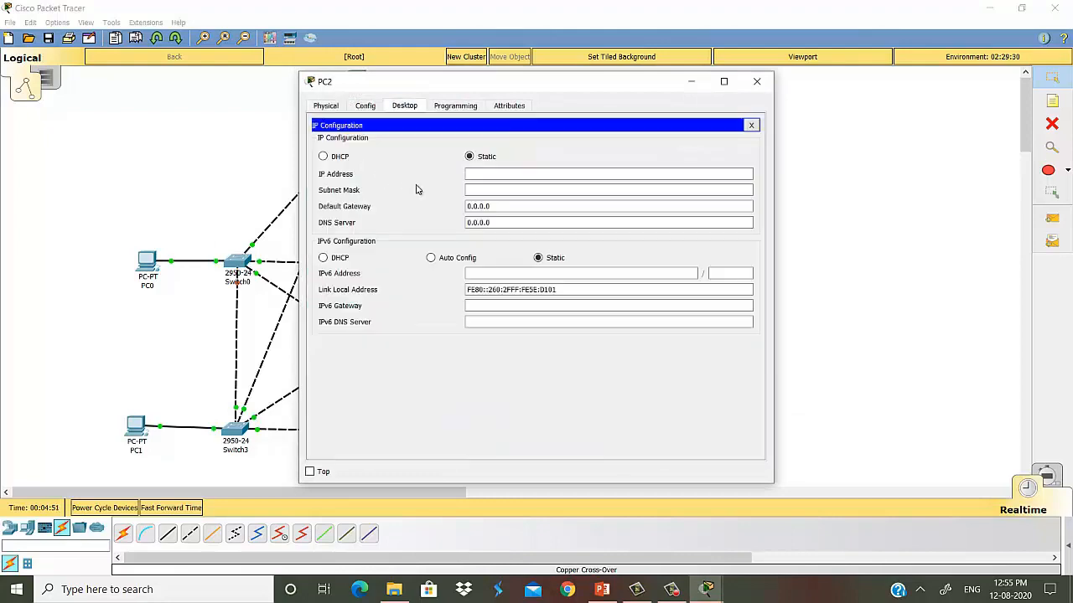
{"action": "left_click", "coordinate": [478, 174]}
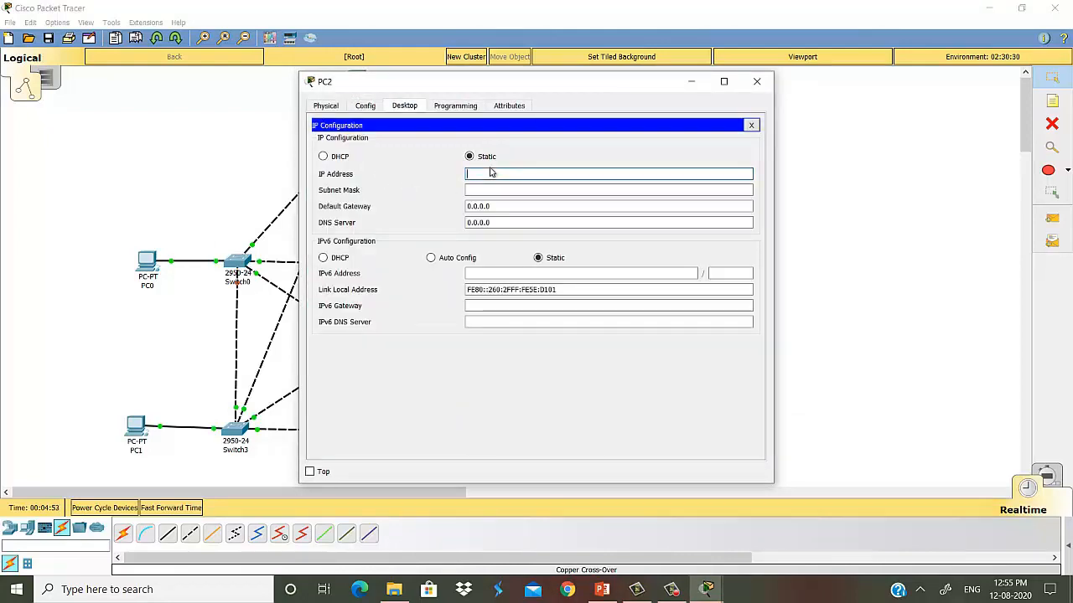
{"action": "type", "text": "10.1.1.3"}
{"action": "key", "text": "Tab"}
{"action": "type", "text": "255.0.0.0"}
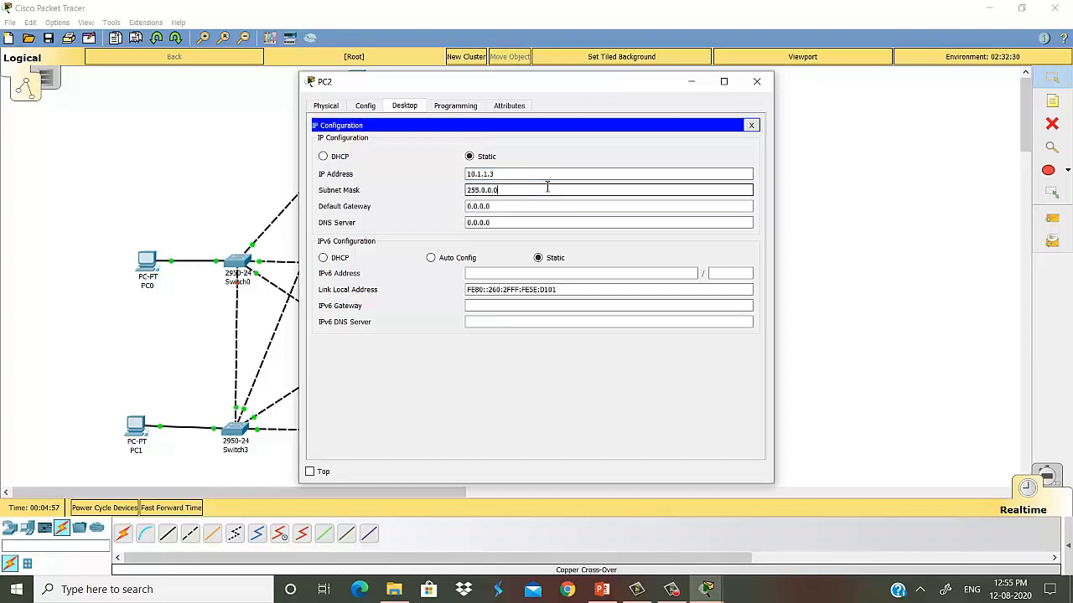
{"action": "left_click", "coordinate": [766, 85]}
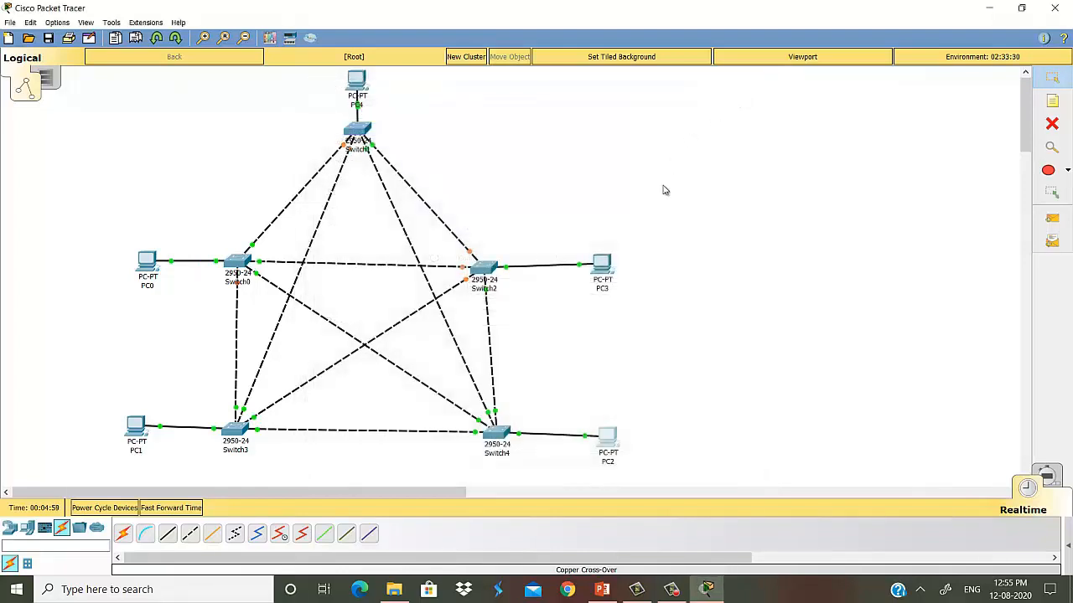
Configure PC3 with static IP address 10.1.1.4 and subnet mask 255.0.0.0, and close its window.
{"action": "left_click", "coordinate": [607, 266]}
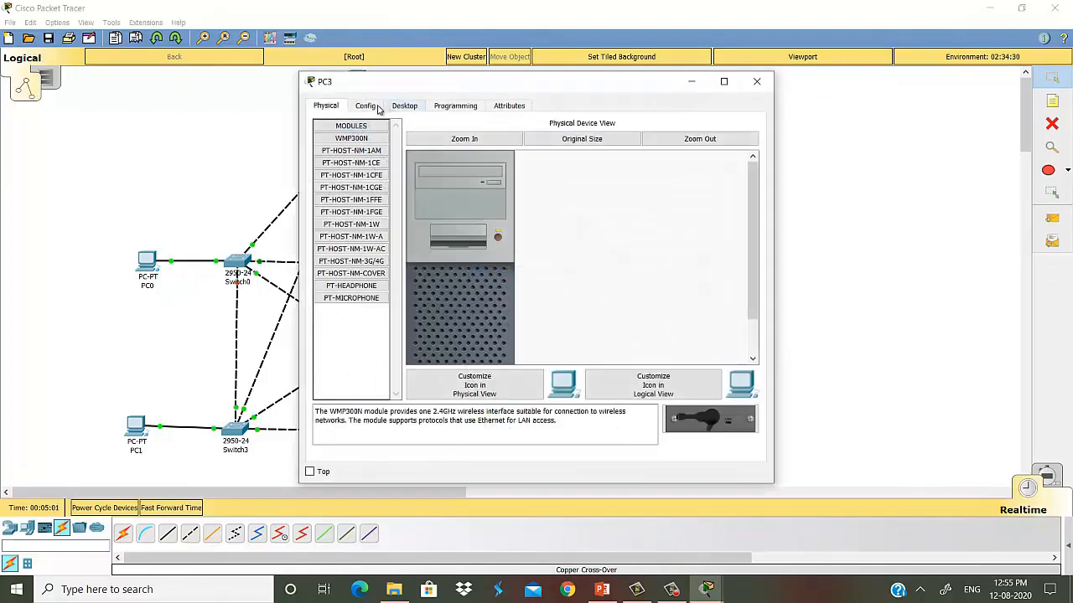
{"action": "left_click", "coordinate": [400, 109]}
{"action": "left_click", "coordinate": [356, 172]}
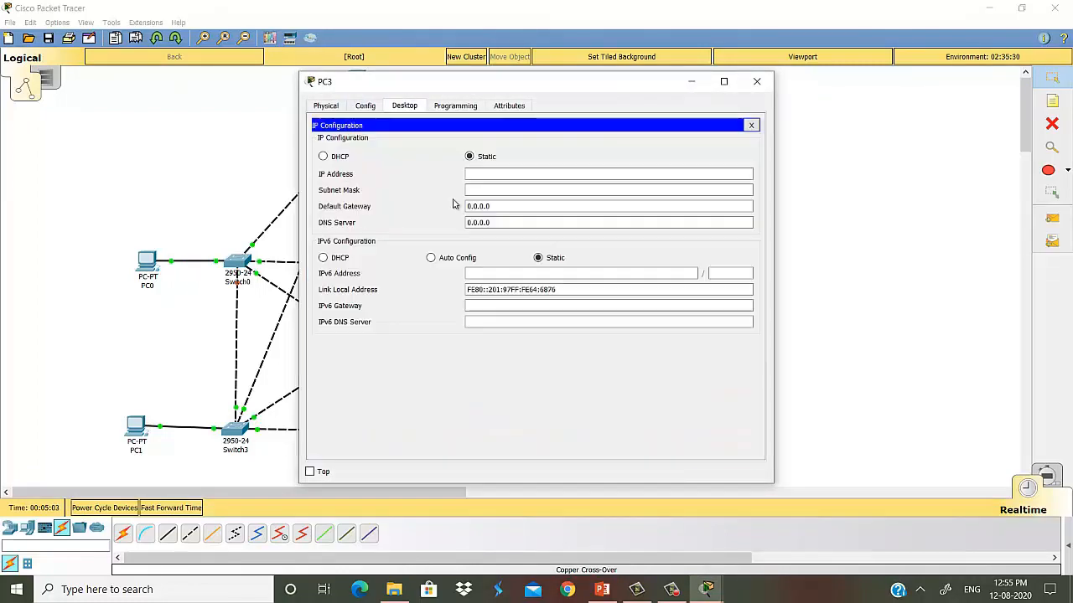
{"action": "left_click", "coordinate": [498, 174]}
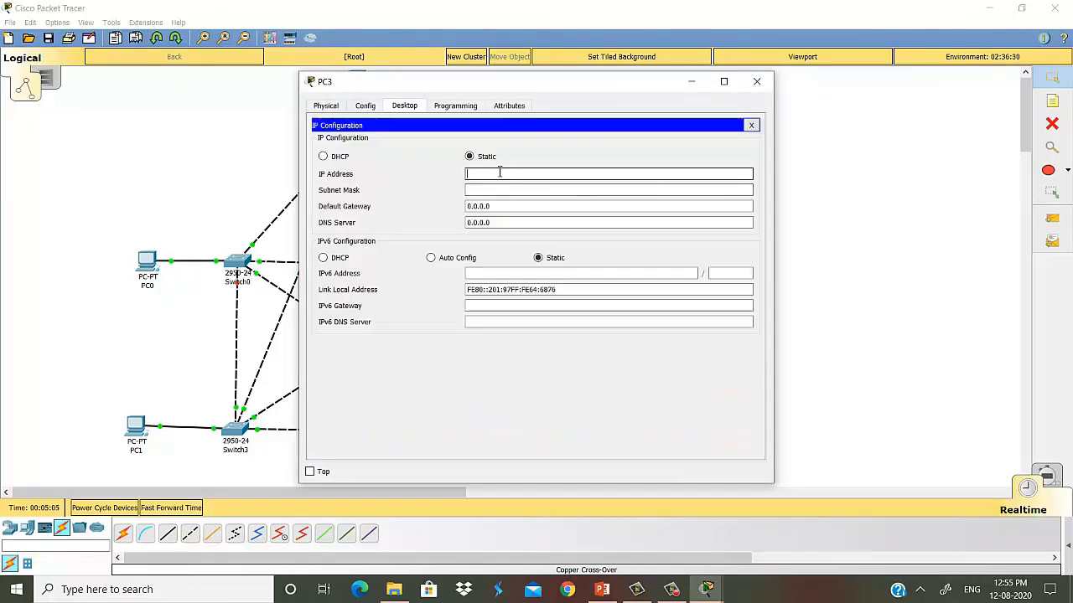
{"action": "type", "text": "10.1.1.4"}
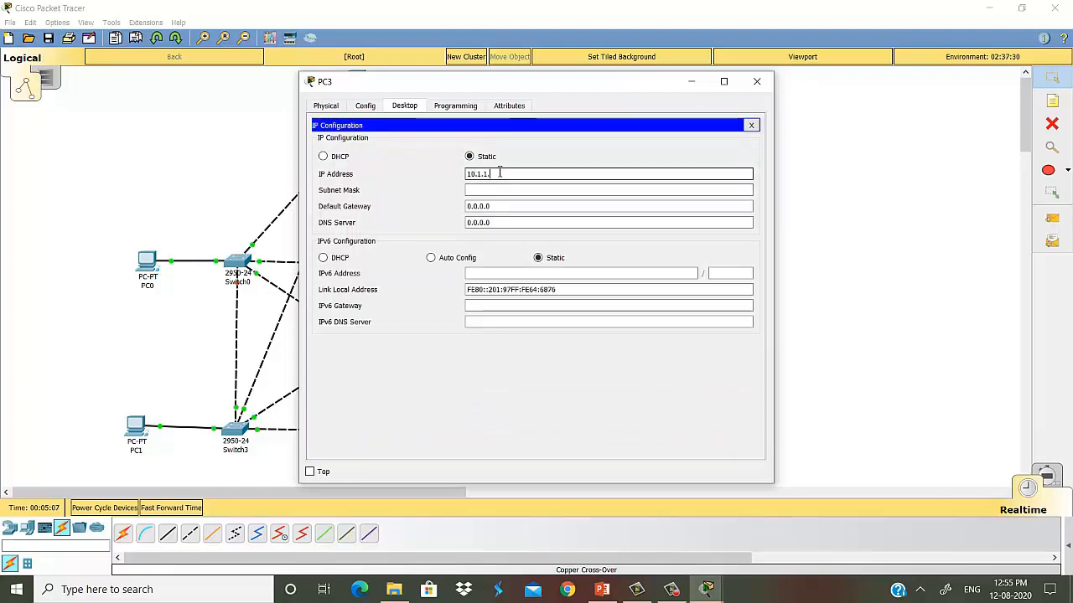
{"action": "left_click", "coordinate": [476, 189]}
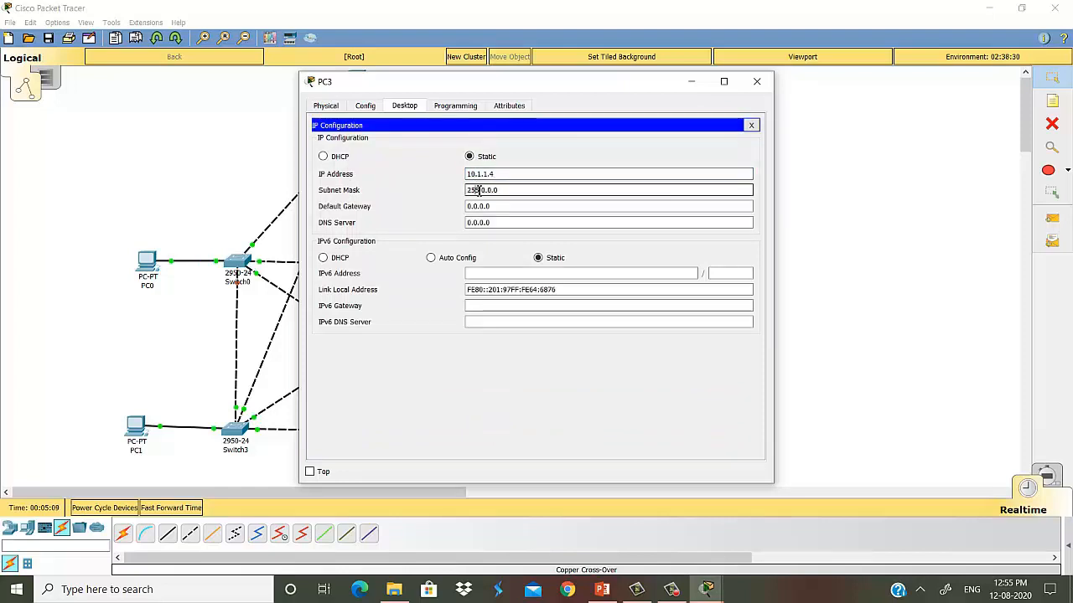
{"action": "left_click", "coordinate": [757, 82]}
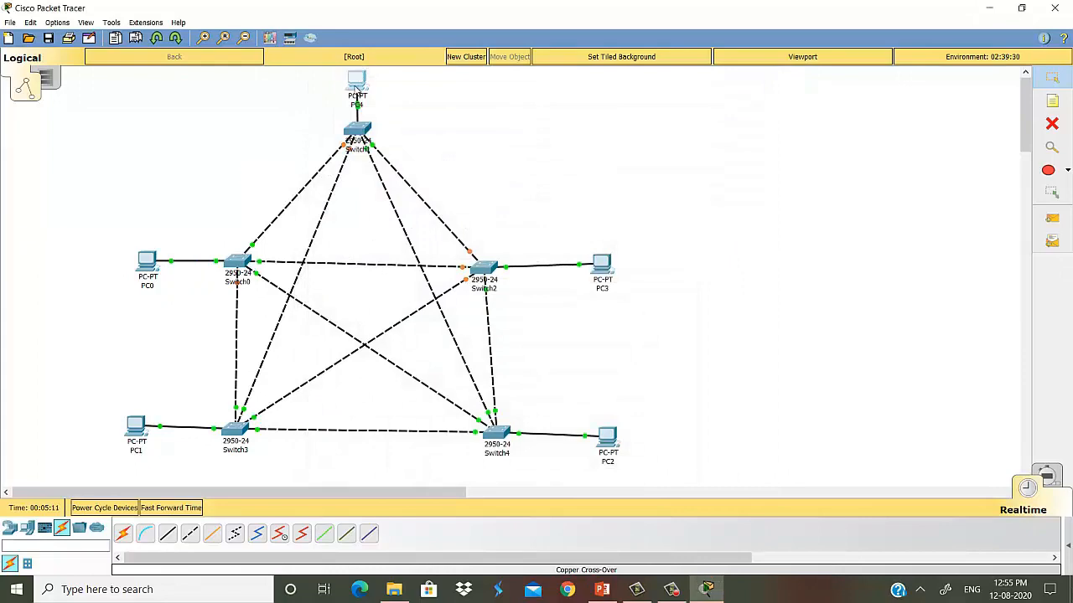
Configure PC4 with static IP address 10.1.1.5 and subnet mask 255.0.0.0, and close its window.
{"action": "left_click", "coordinate": [357, 84]}
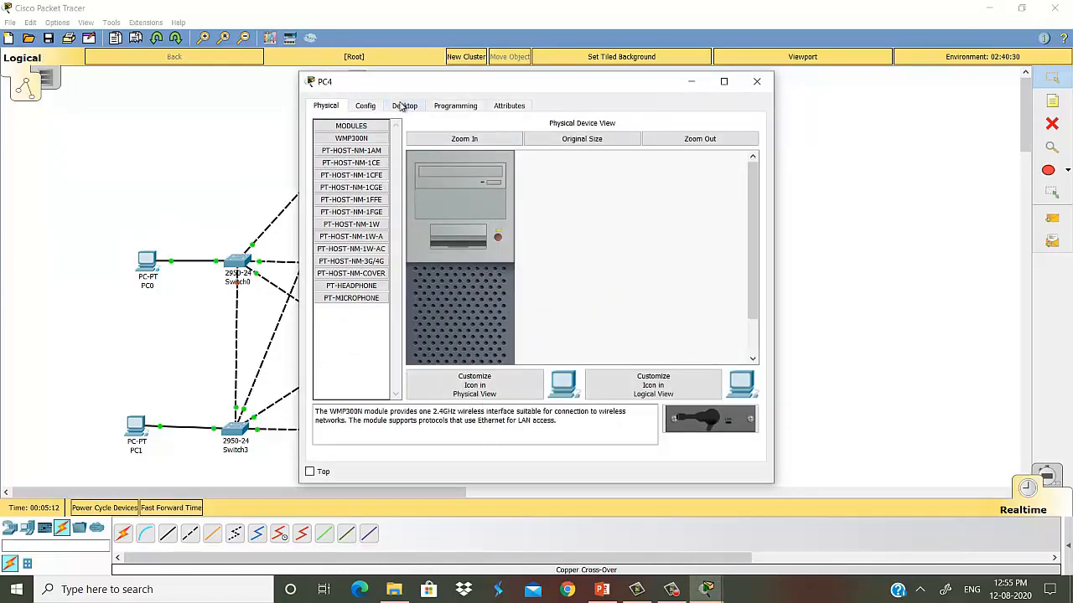
{"action": "left_click", "coordinate": [404, 106]}
{"action": "left_click", "coordinate": [369, 147]}
{"action": "left_click", "coordinate": [482, 176]}
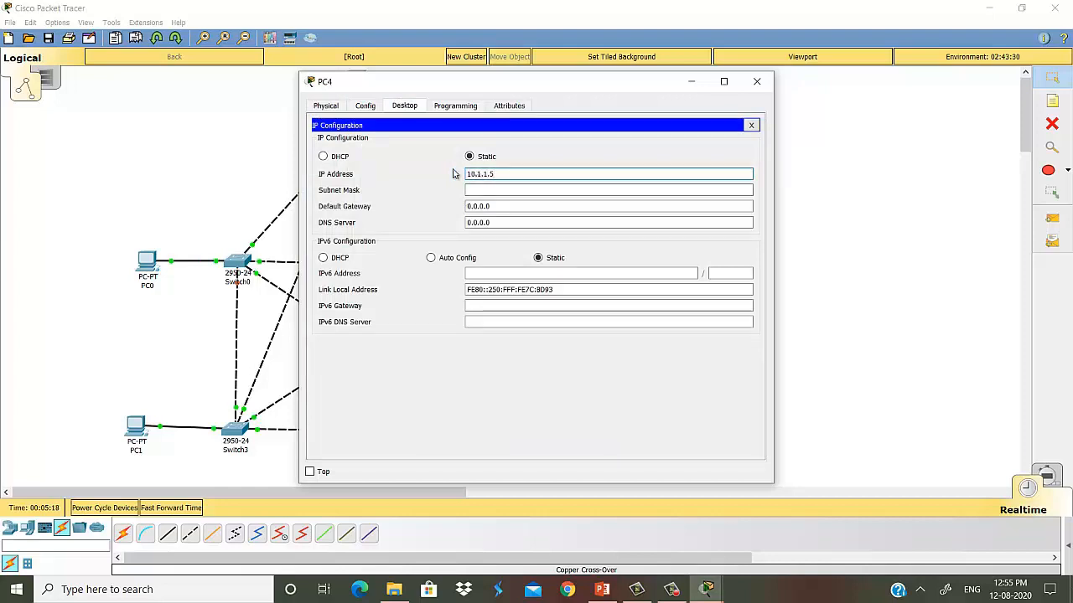
{"action": "left_click", "coordinate": [496, 190]}
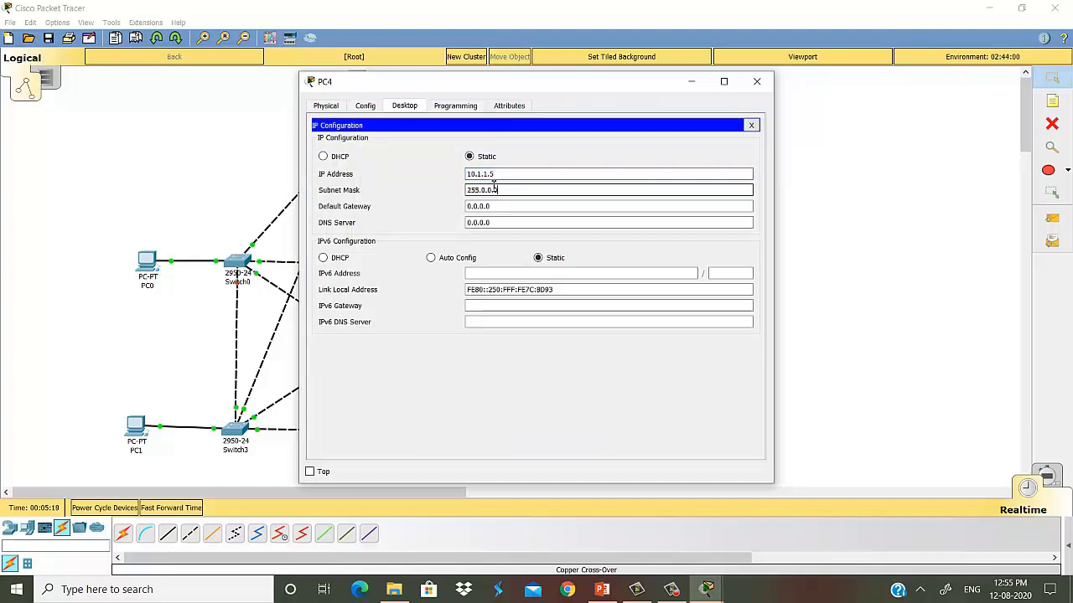
{"action": "left_click", "coordinate": [756, 82]}
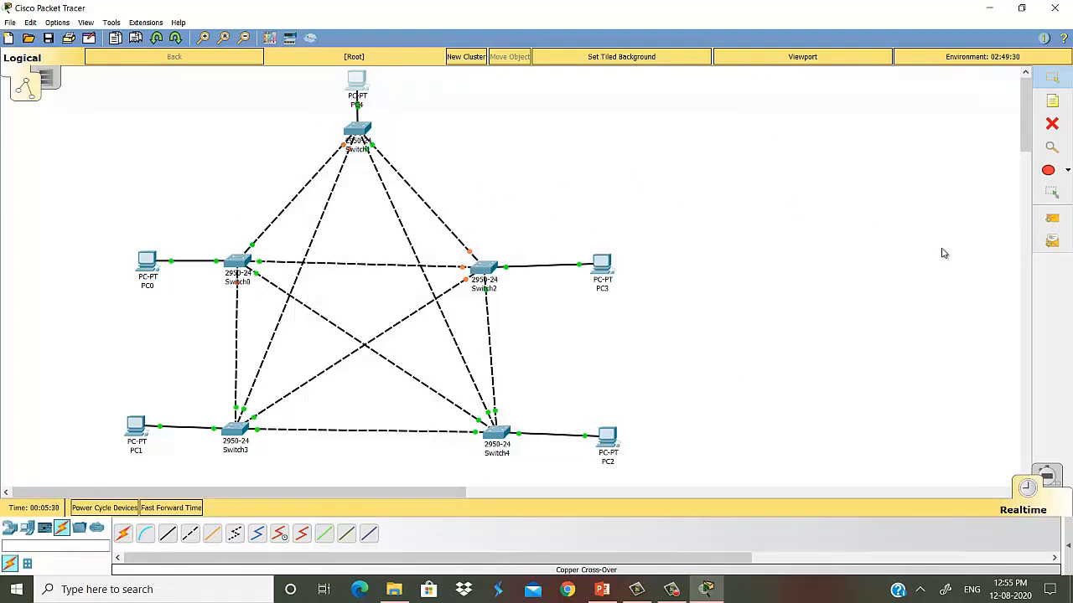
Add a simple PDU from PC4 to PC3 and play its transmission automatically in Simulation mode.
{"action": "left_click", "coordinate": [1050, 220]}
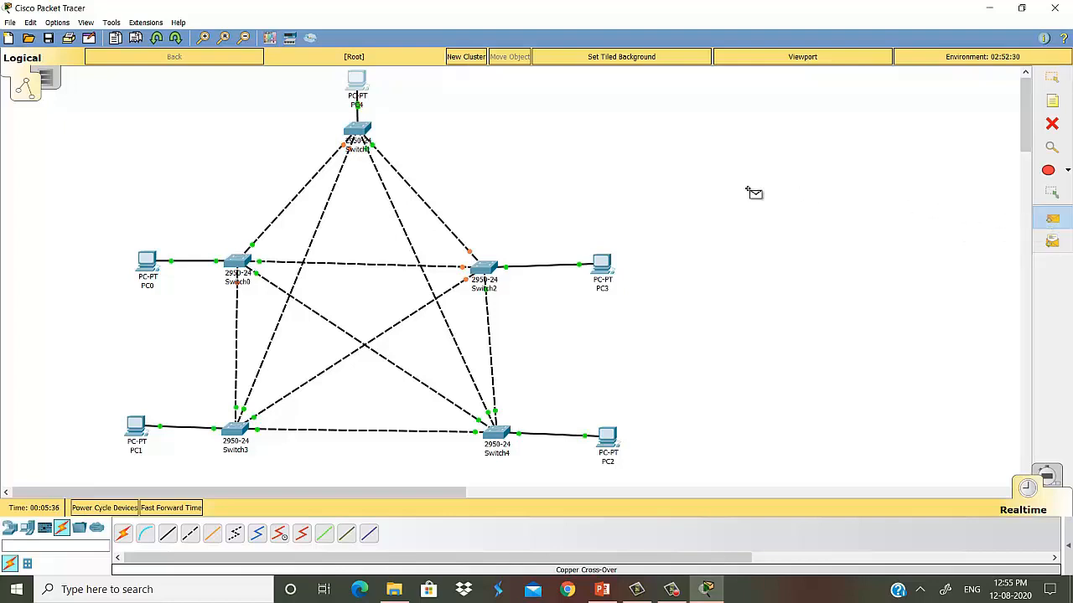
{"action": "left_click", "coordinate": [359, 82]}
{"action": "left_click", "coordinate": [600, 267]}
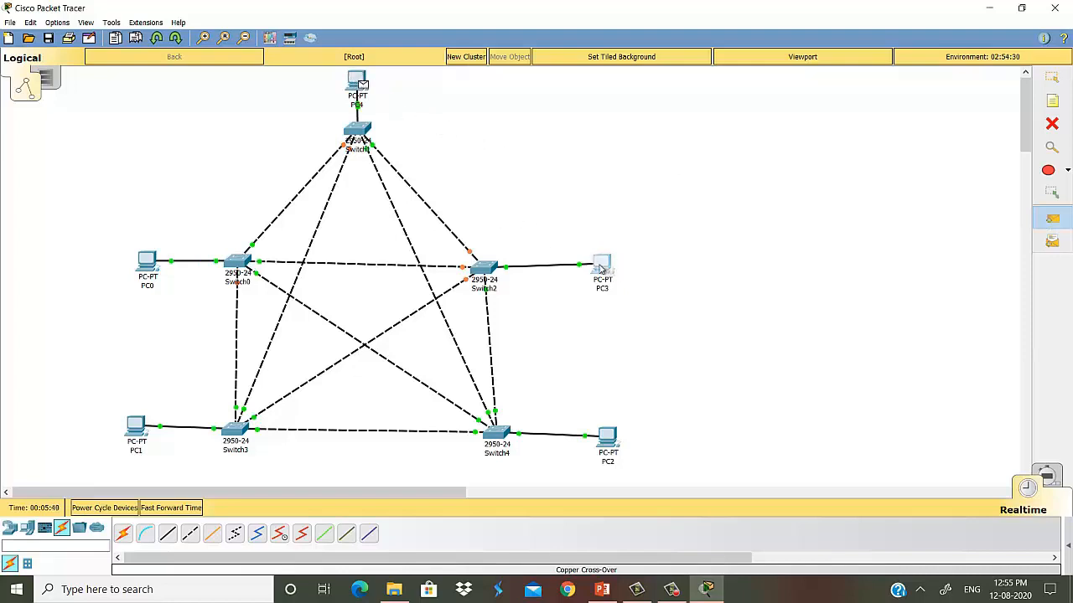
{"action": "left_click", "coordinate": [1053, 475]}
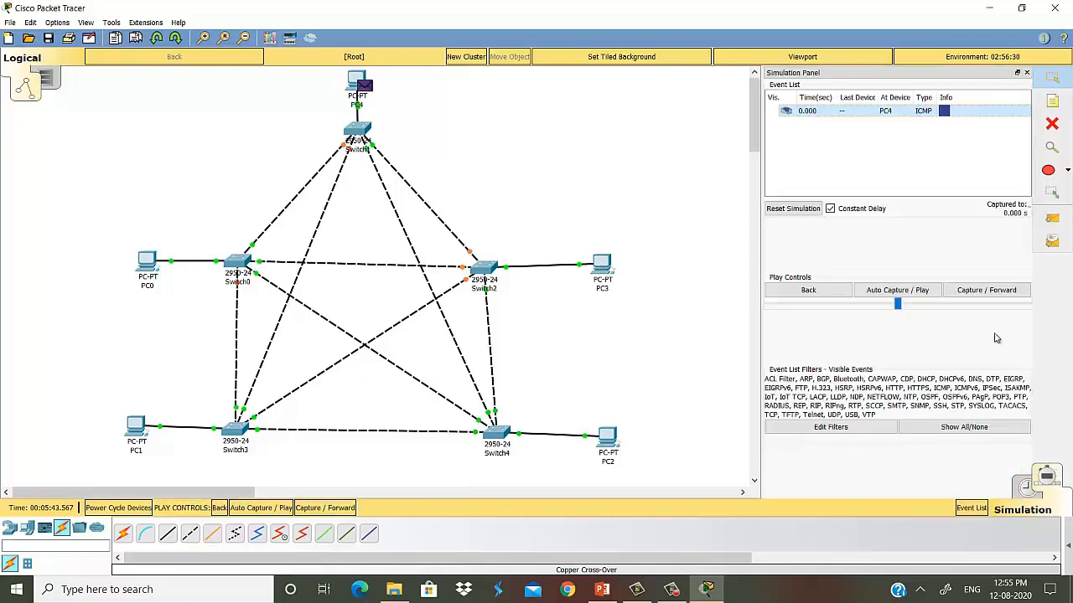
{"action": "left_click", "coordinate": [895, 292]}
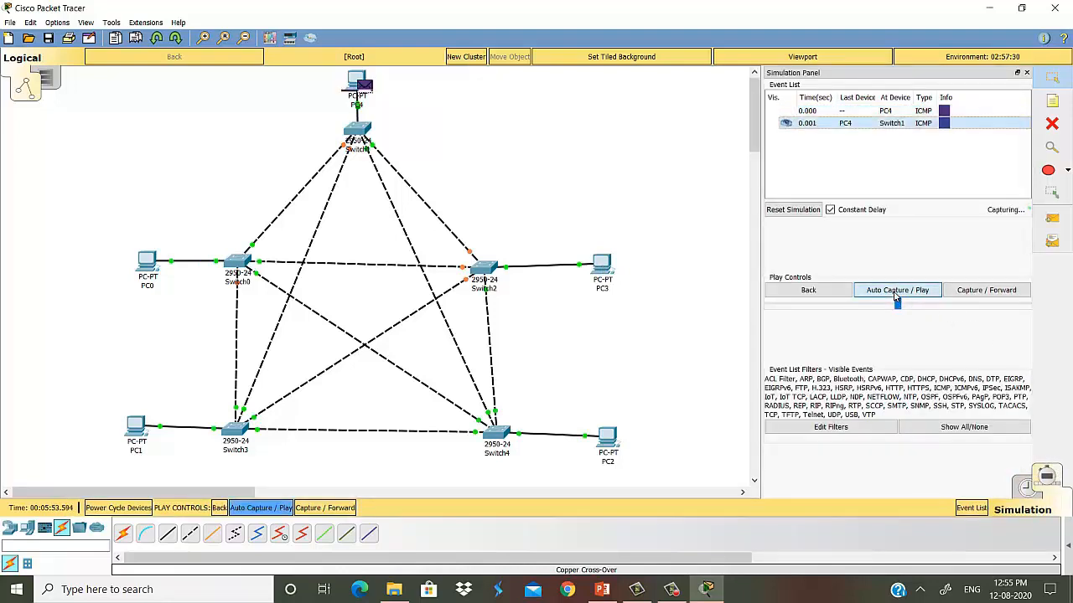